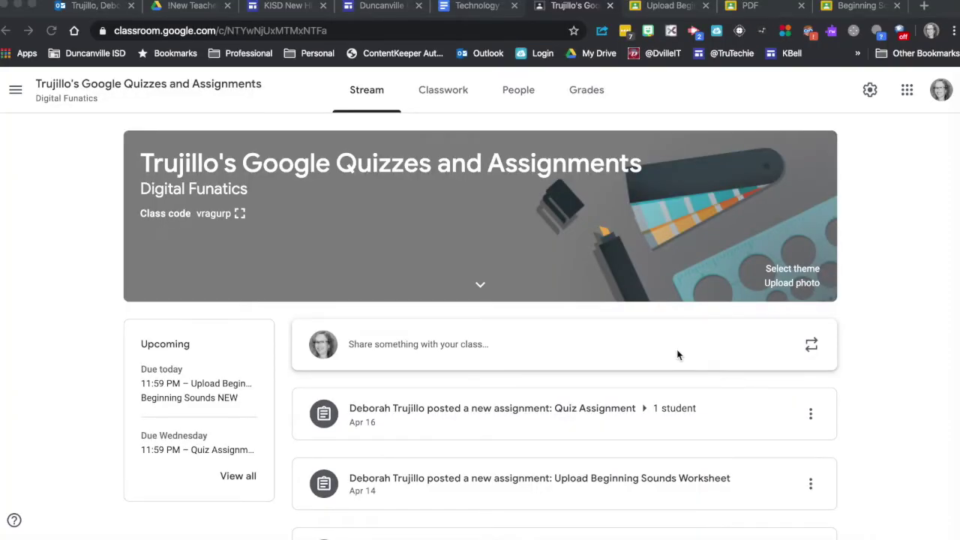
Step: Open the student work page for Upload Beginning Sounds Worksheet under the Reading topic
click(452, 93)
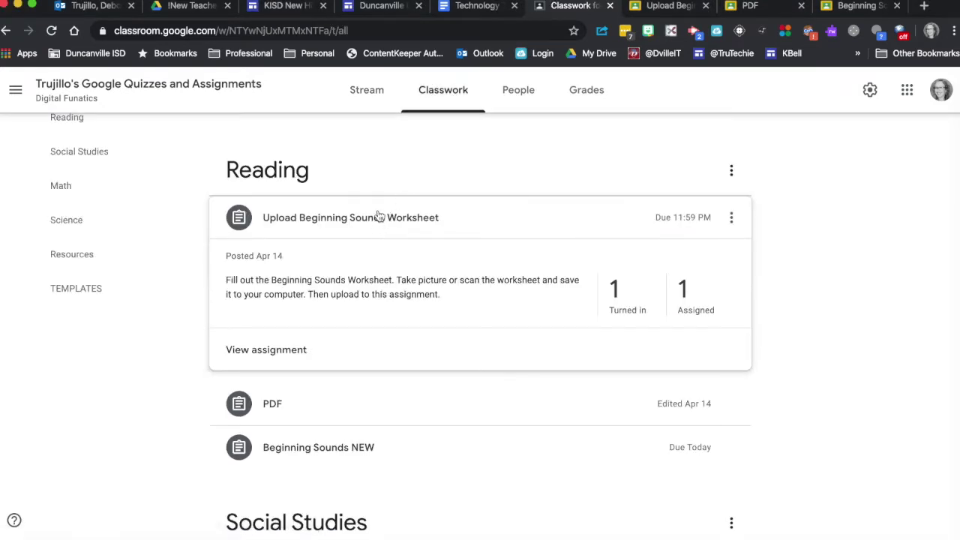
scroll(390, 229, up, 2)
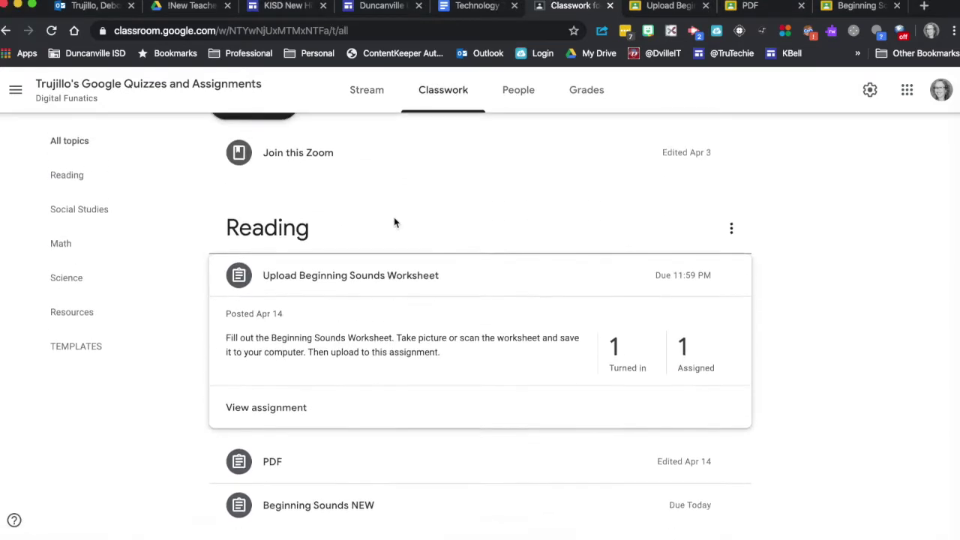
click(614, 365)
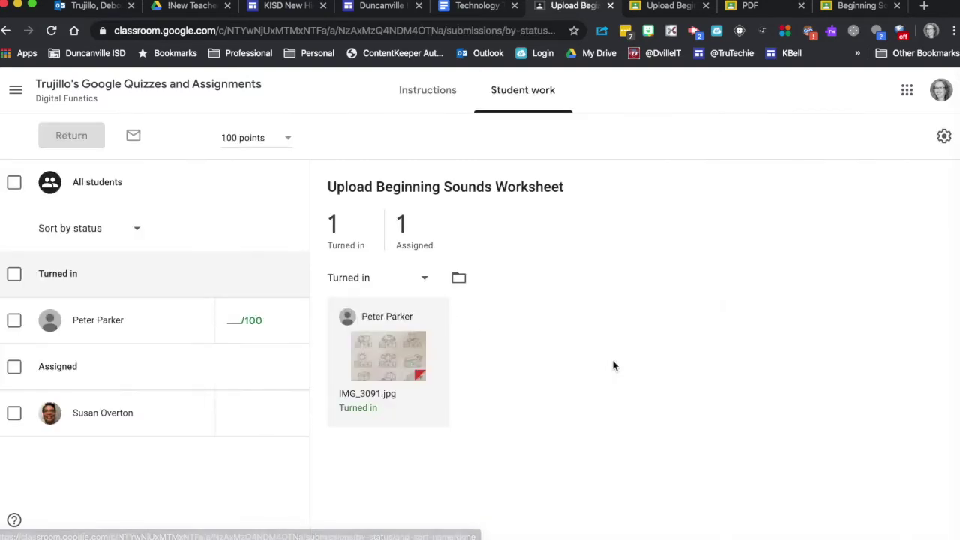
Step: Add a 'great job!' comment on the bat picture in the student's IMG_3091.jpg
click(411, 360)
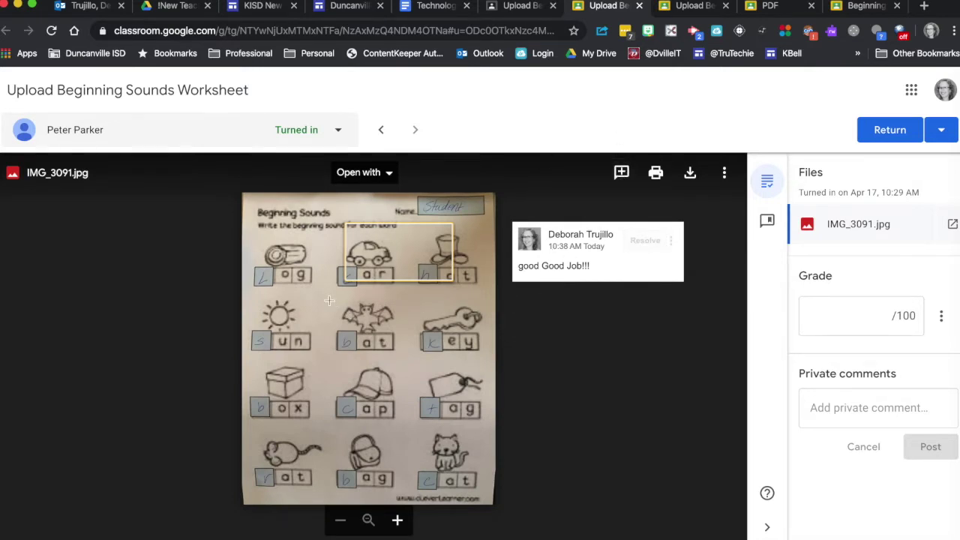
drag(329, 301, 405, 360)
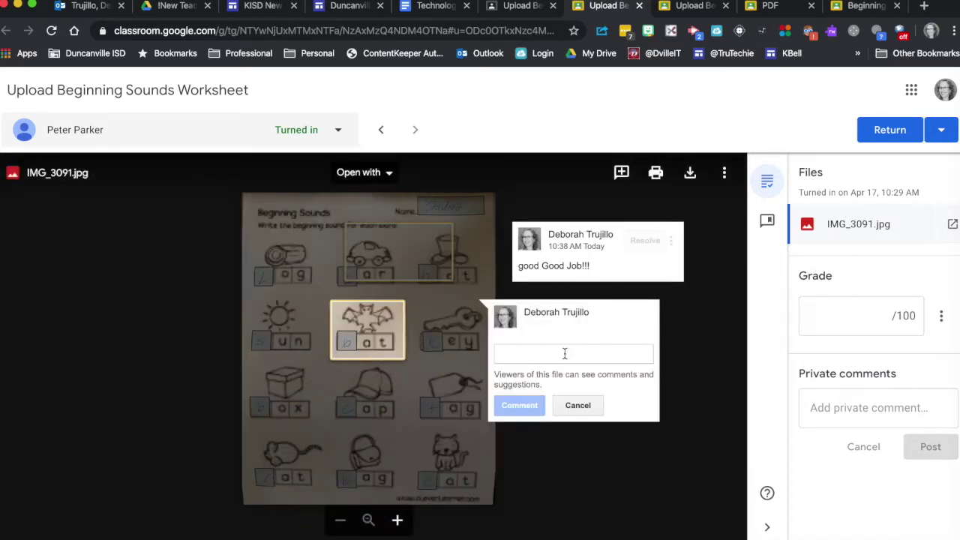
text(great j)
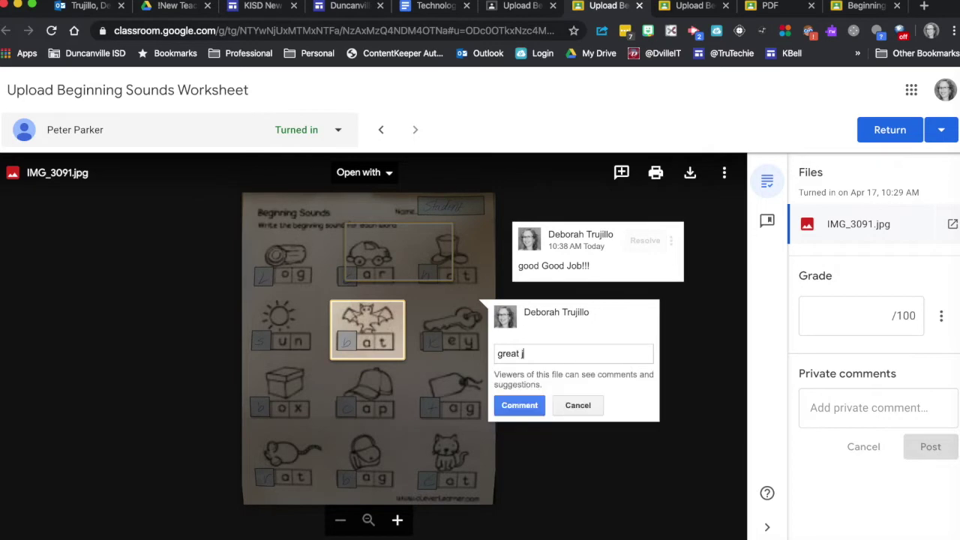
text(ob!)
click(532, 405)
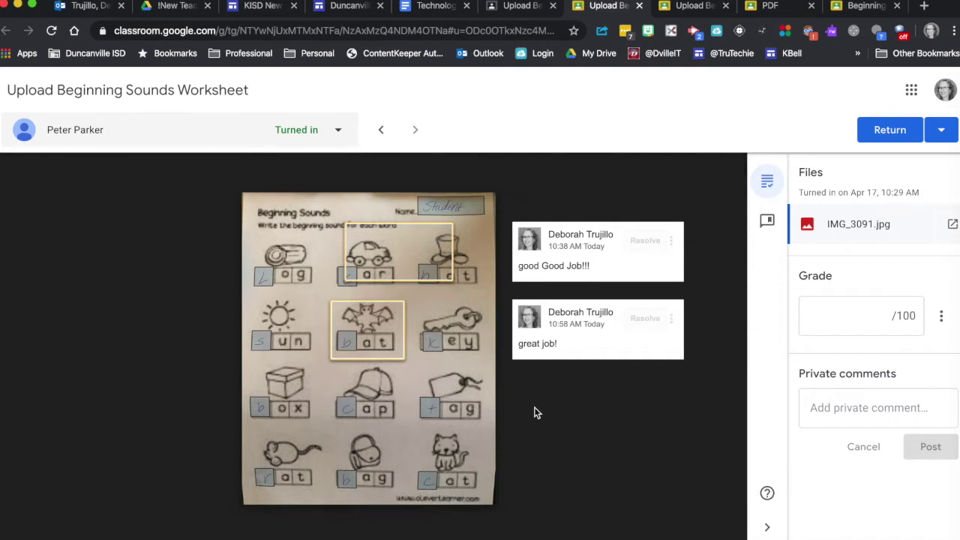
Step: Post the private comment 'private comment' to the student in the grader
click(842, 406)
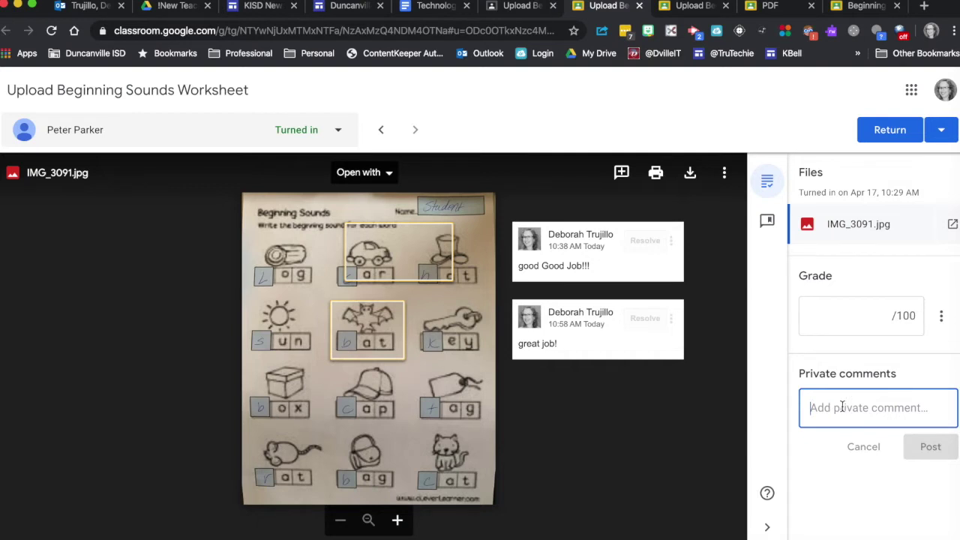
text(private comment)
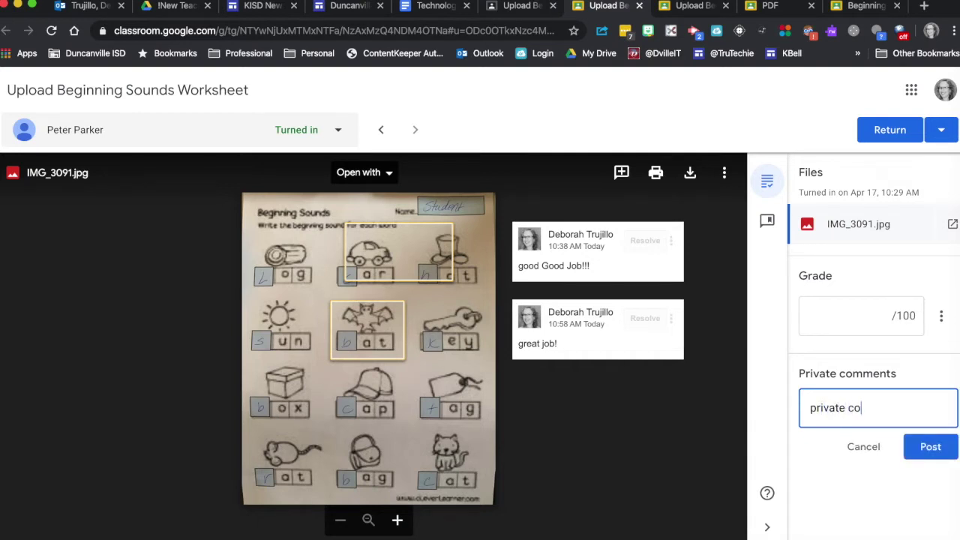
click(924, 449)
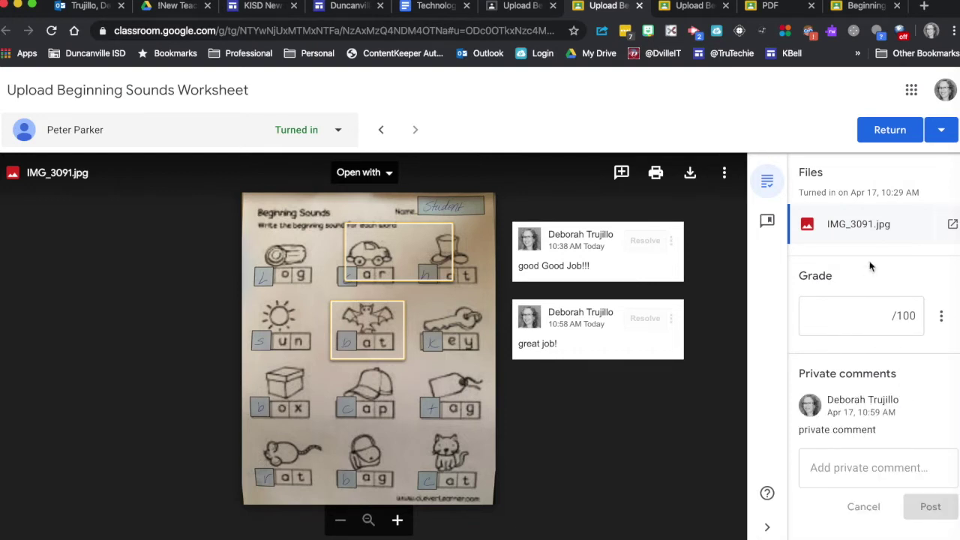
Step: Grade the worksheet 100/100, return it, and switch to the student's window
click(875, 315)
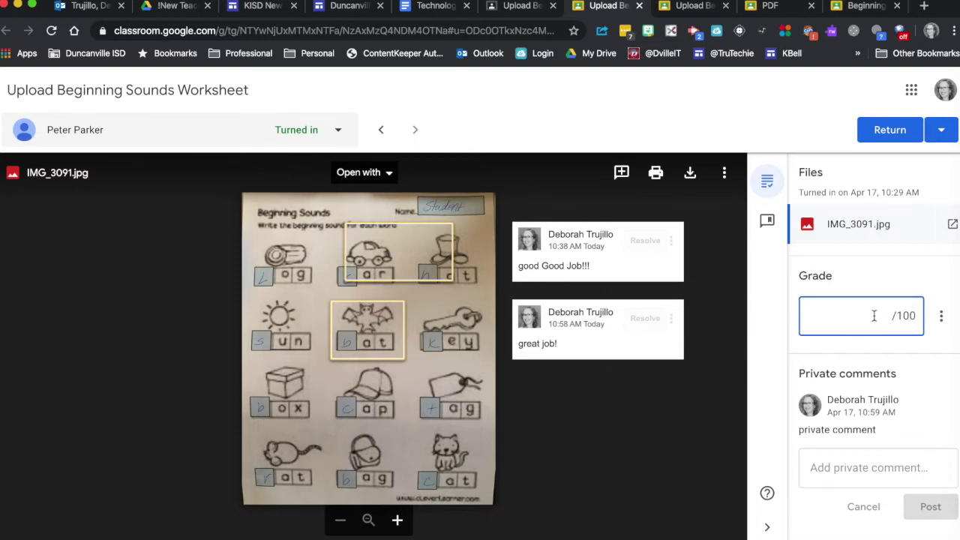
text(100)
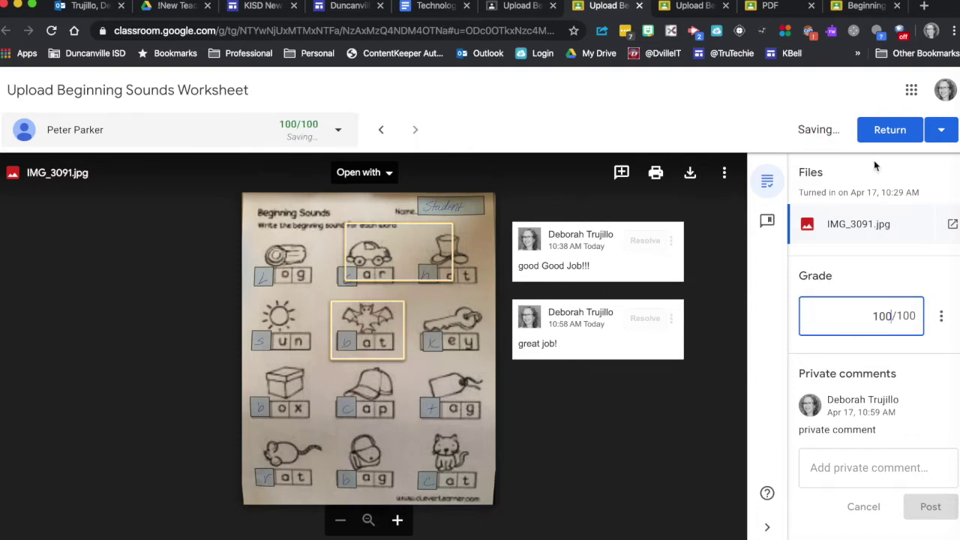
click(881, 133)
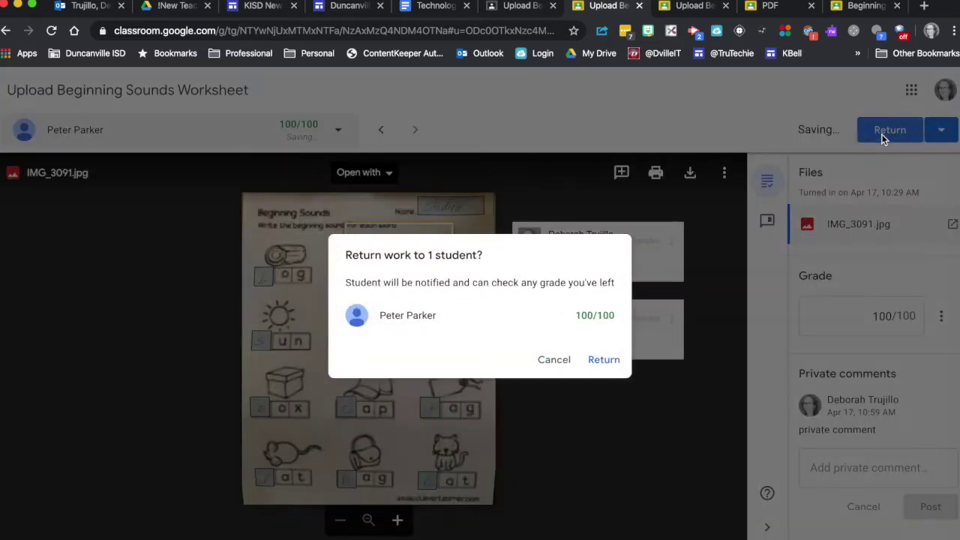
click(606, 364)
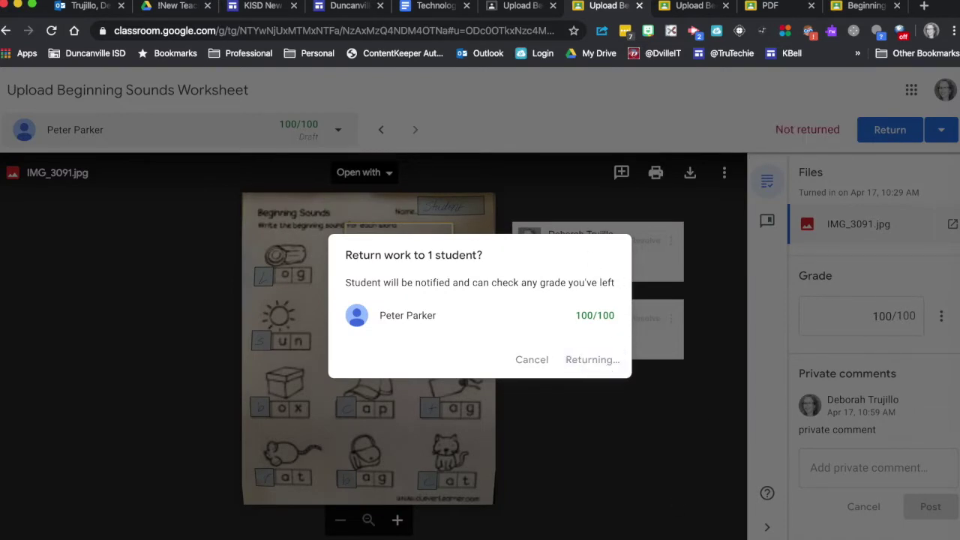
key(super+grave)
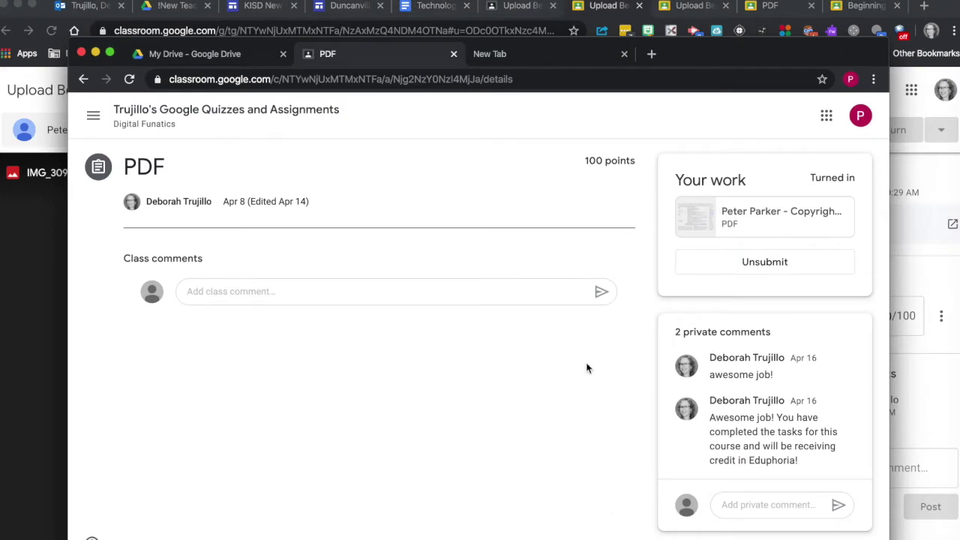
Step: As the student, open the worksheet's IMG_3091.jpg from its assignment page, then close it
click(254, 110)
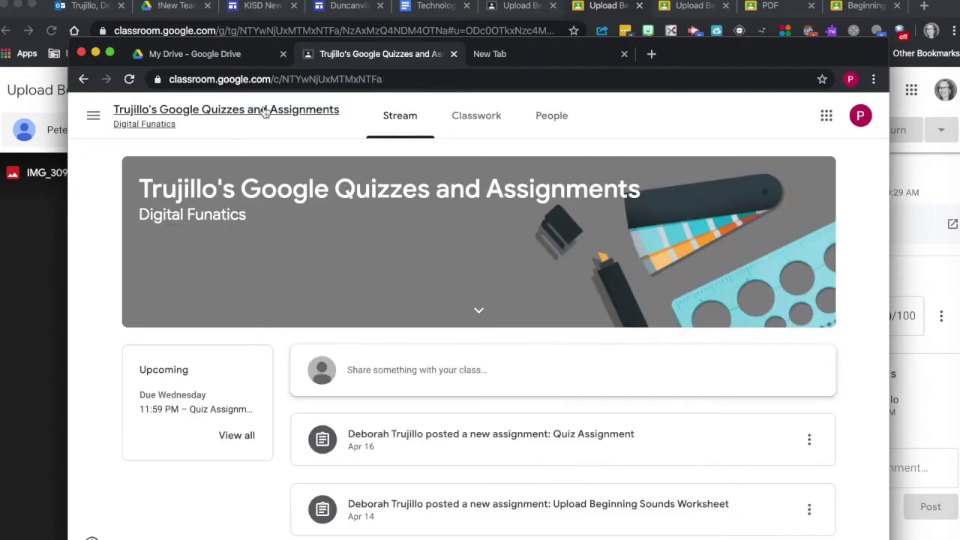
click(480, 120)
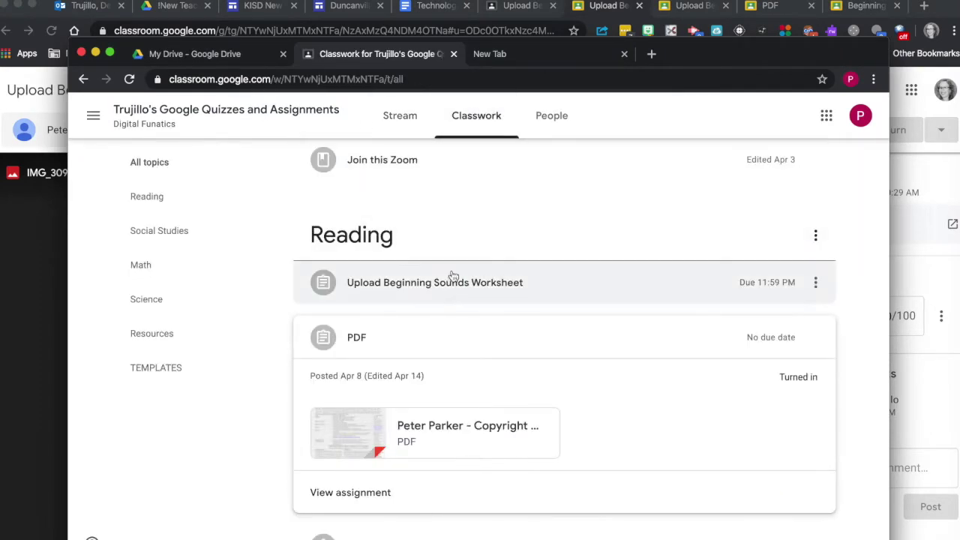
click(453, 278)
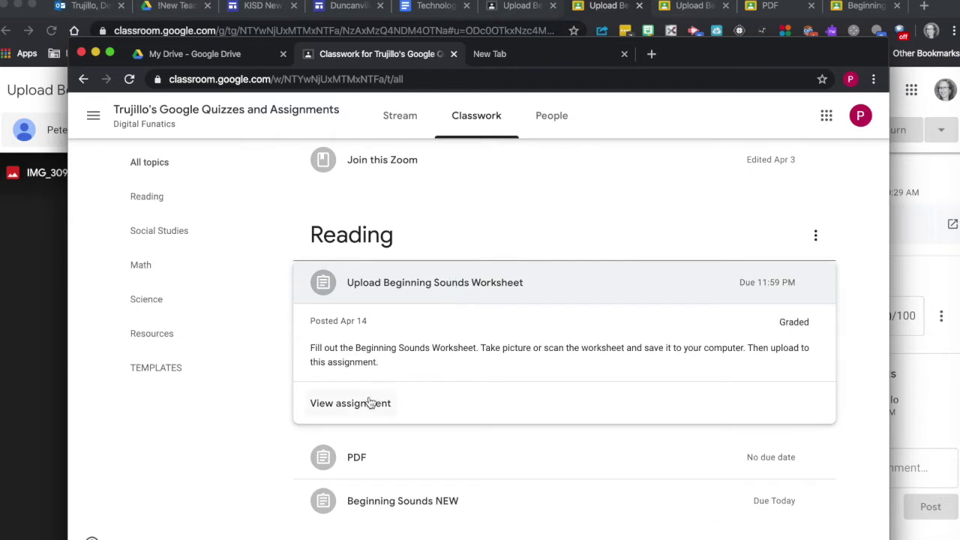
click(370, 405)
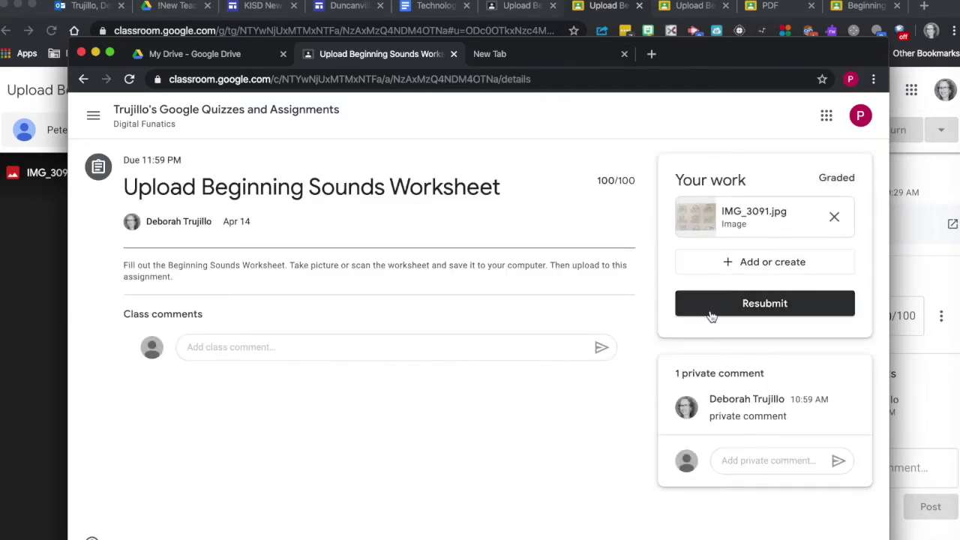
click(772, 213)
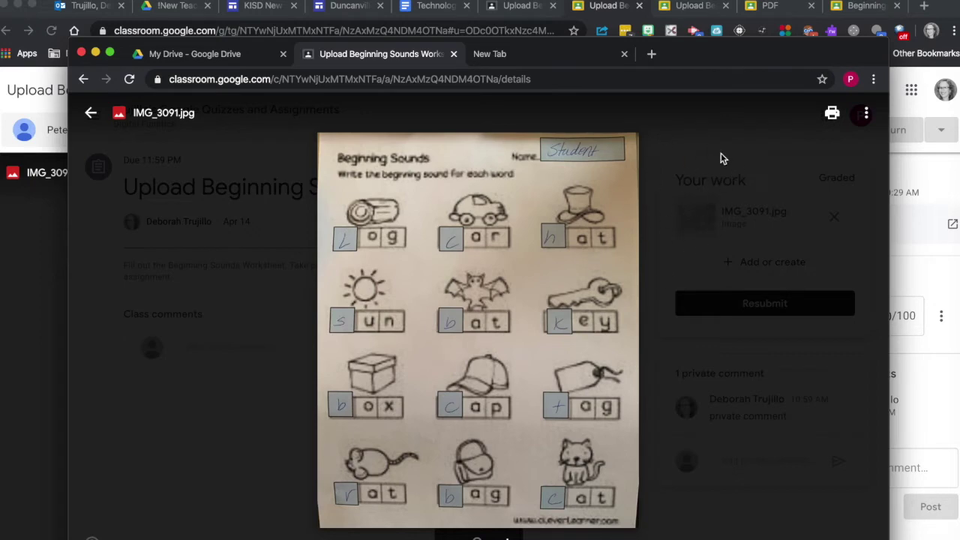
click(91, 113)
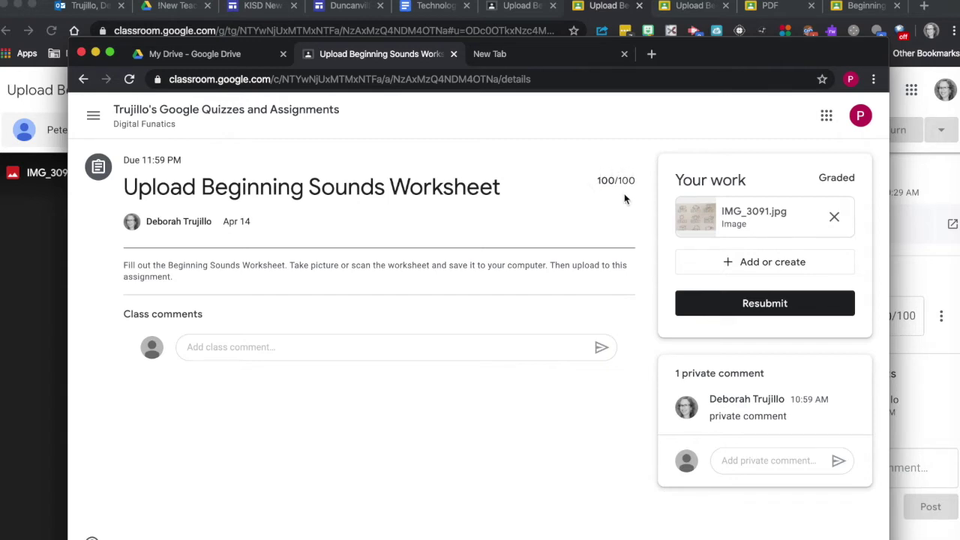
Step: Check the 100/100 grade and private comment, then return to the teacher's grader
click(21, 260)
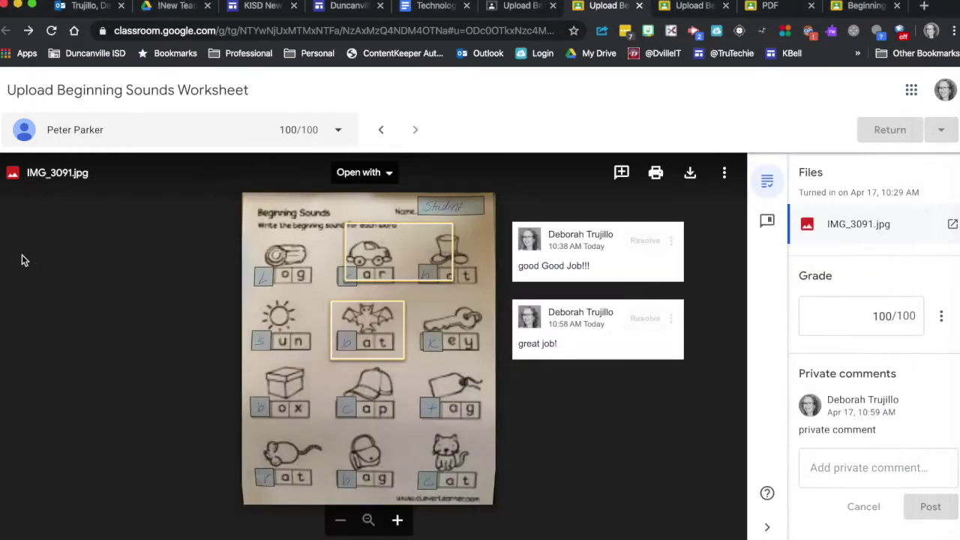
Step: Open the student's turned-in copyright PDF from the PDF assignment's student work
click(525, 6)
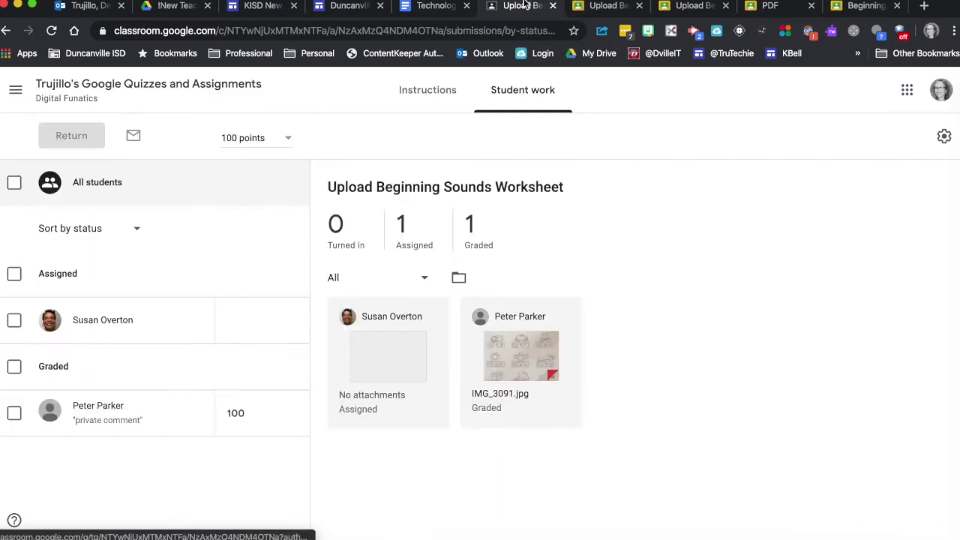
click(237, 90)
click(454, 96)
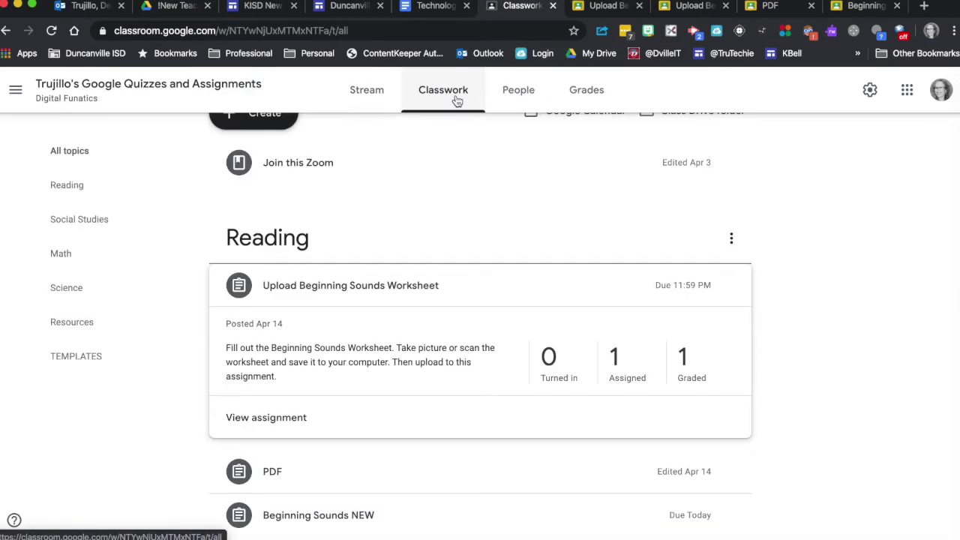
click(390, 285)
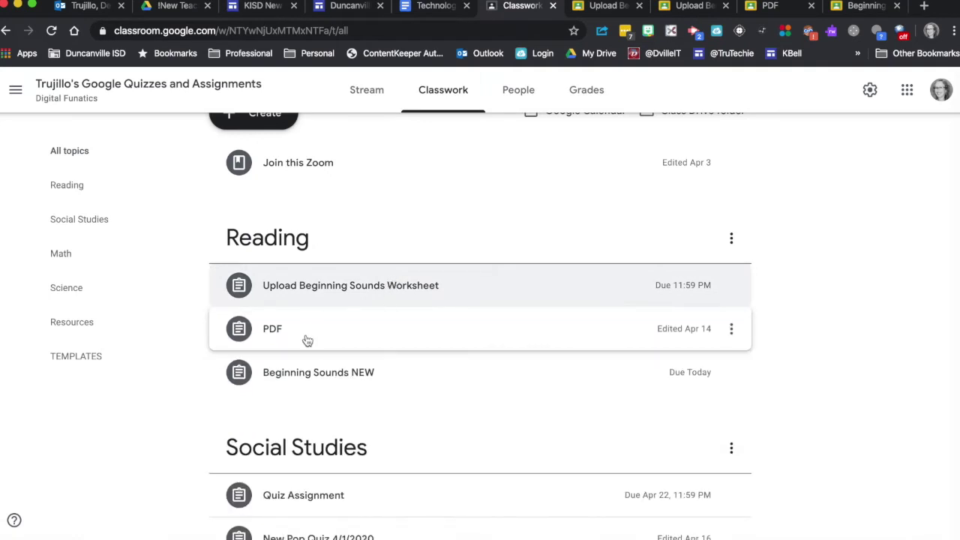
click(308, 338)
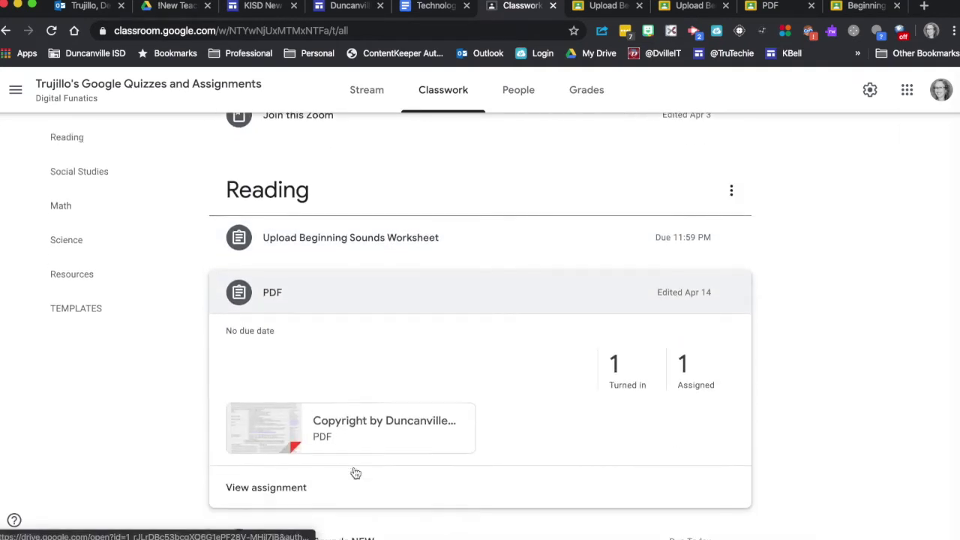
click(615, 362)
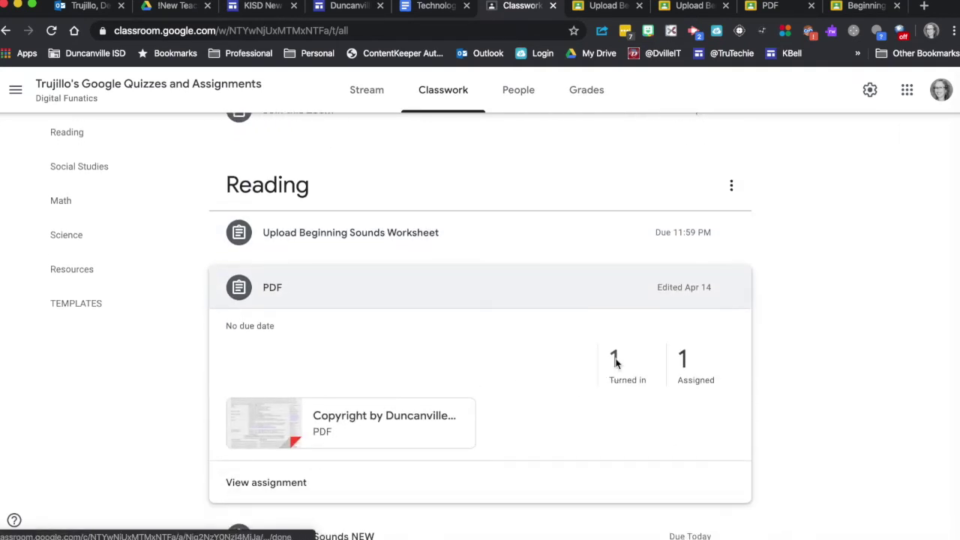
click(393, 354)
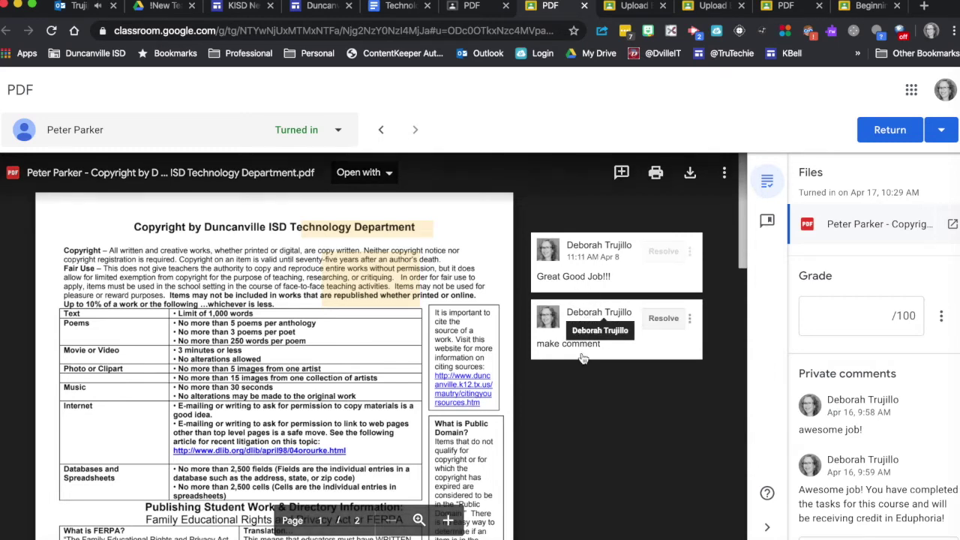
Step: As the student, open the PDF assignment, preview the copyright PDF, and close it
key(super+grave)
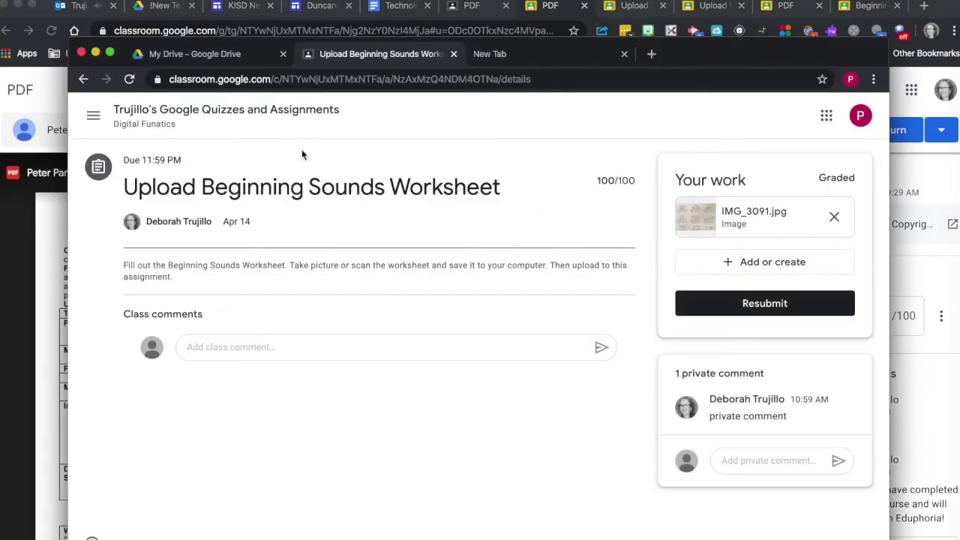
click(237, 111)
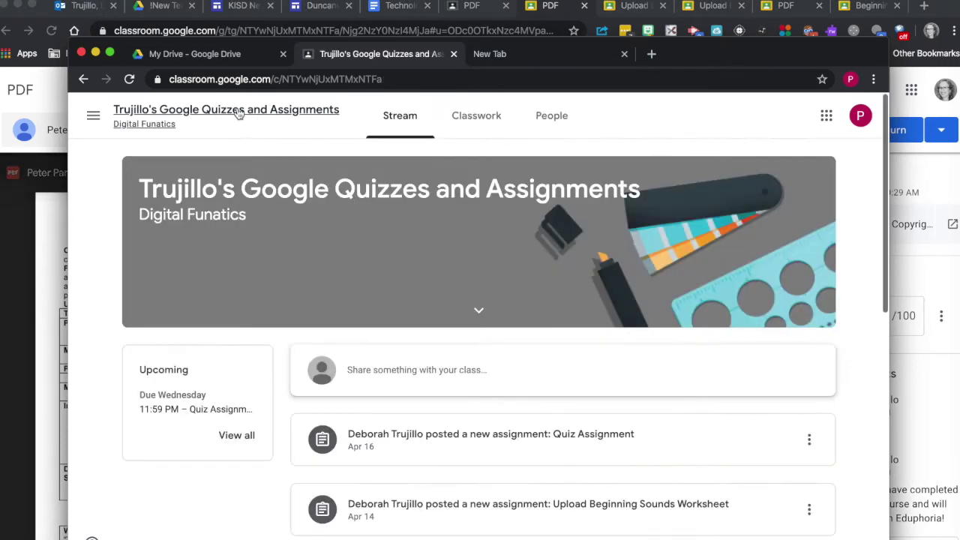
click(467, 118)
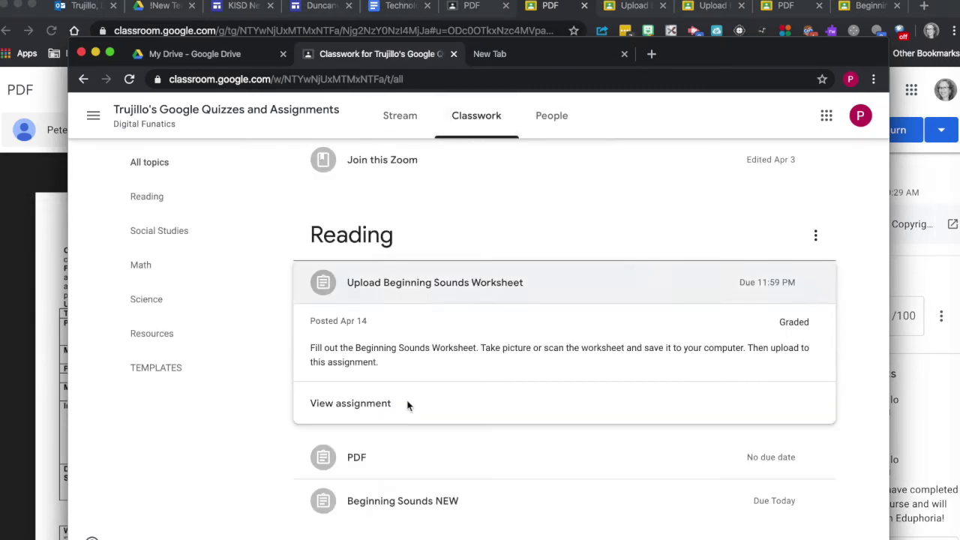
click(377, 458)
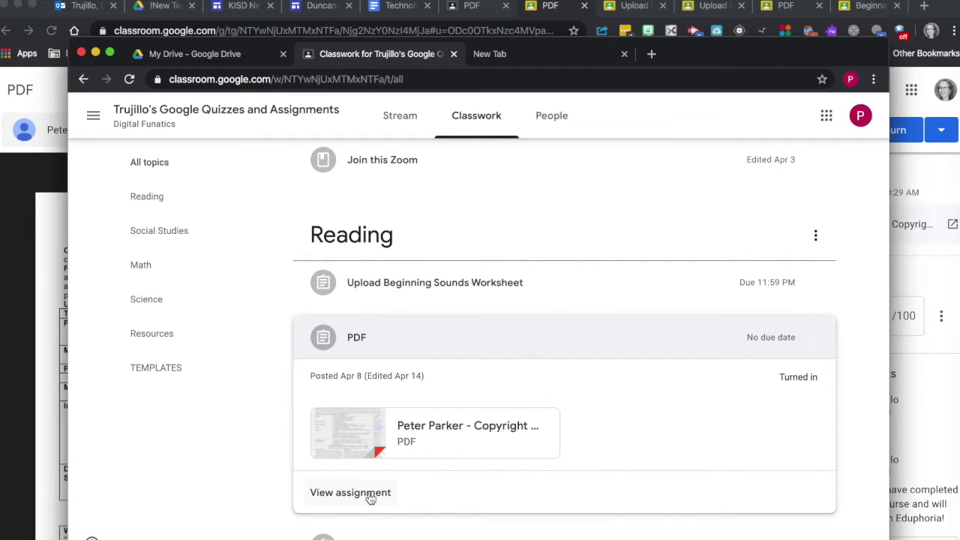
click(369, 496)
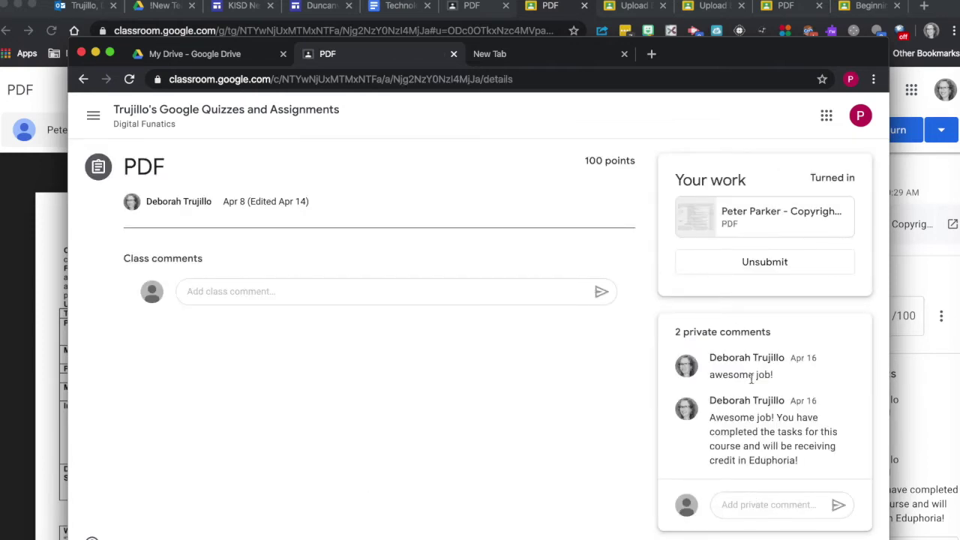
click(743, 222)
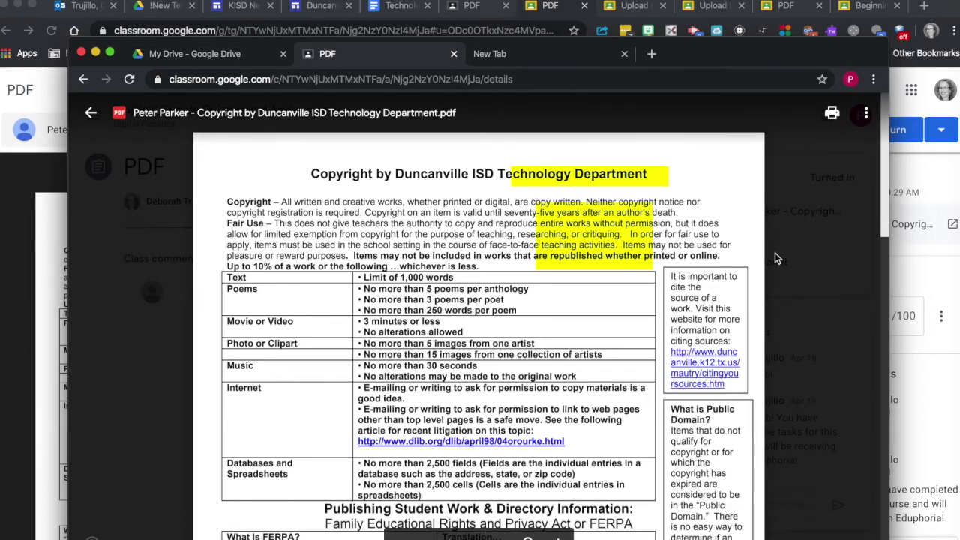
click(90, 114)
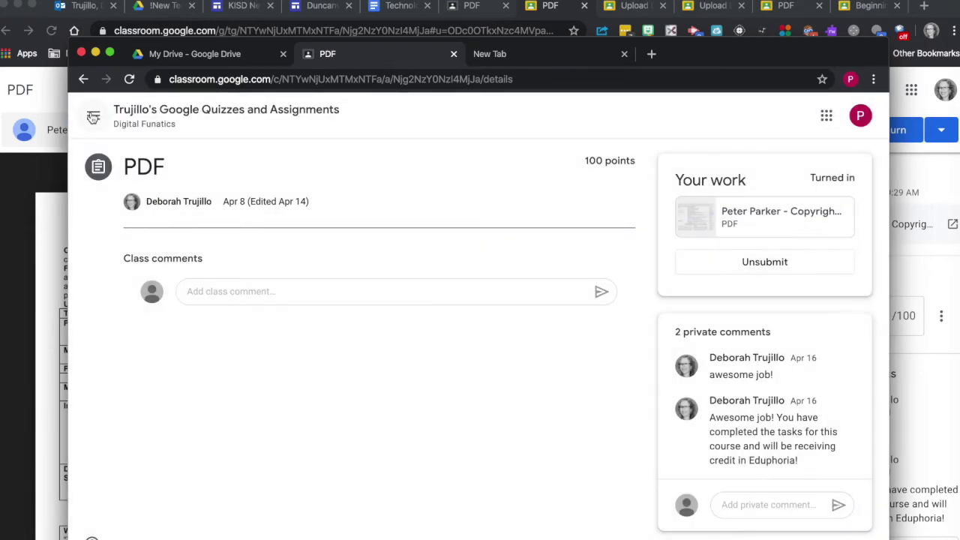
Step: Open the Beginning Sounds NEW submission in the teacher grader and show the comment bank
click(8, 189)
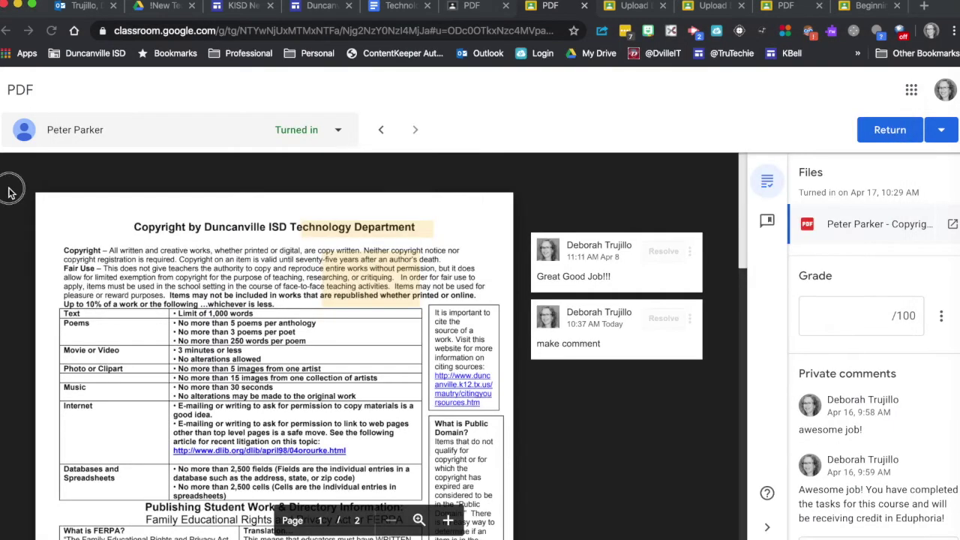
click(468, 7)
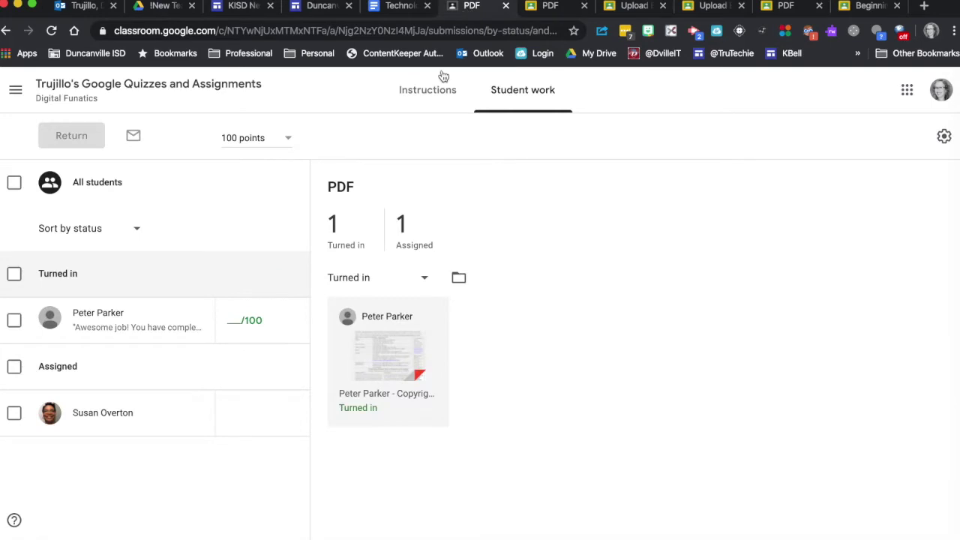
click(233, 97)
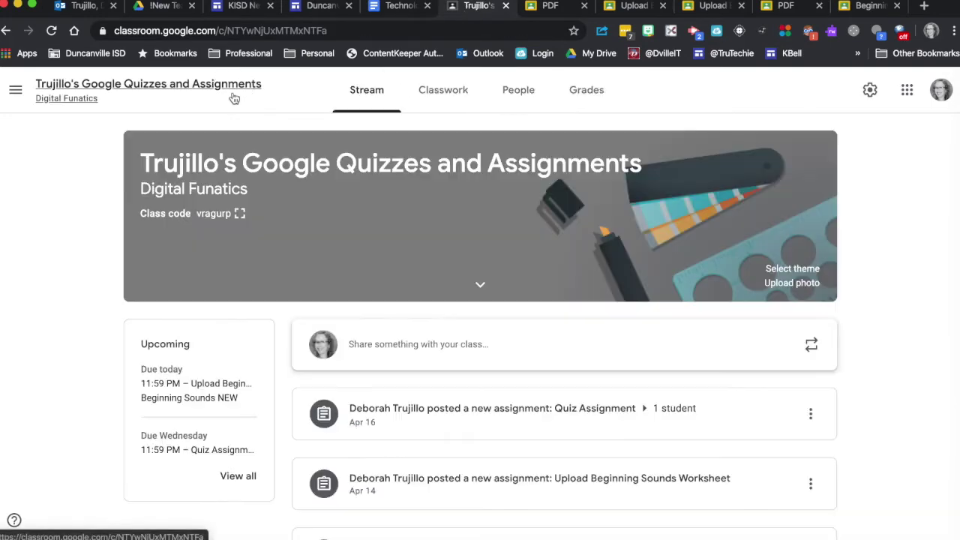
click(450, 96)
scroll(394, 405, down, 3)
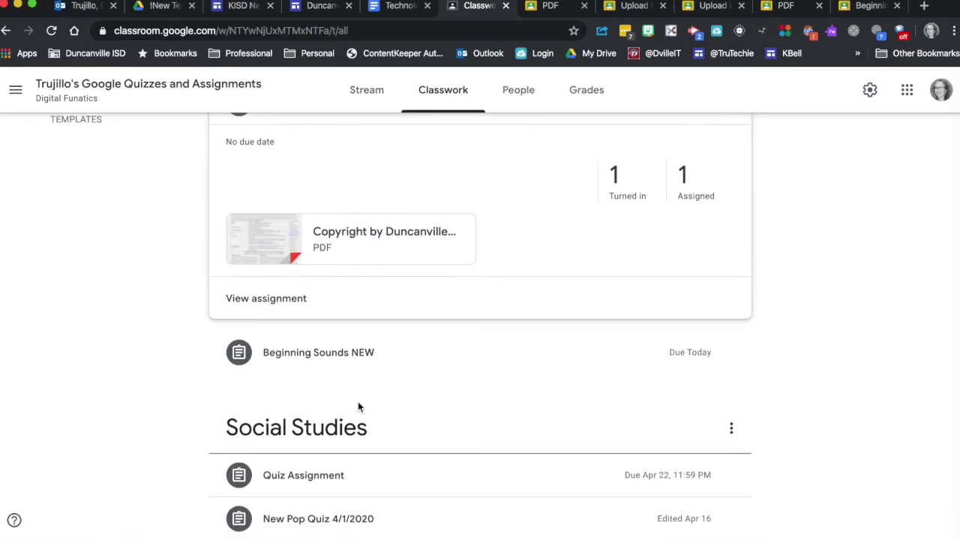
click(347, 355)
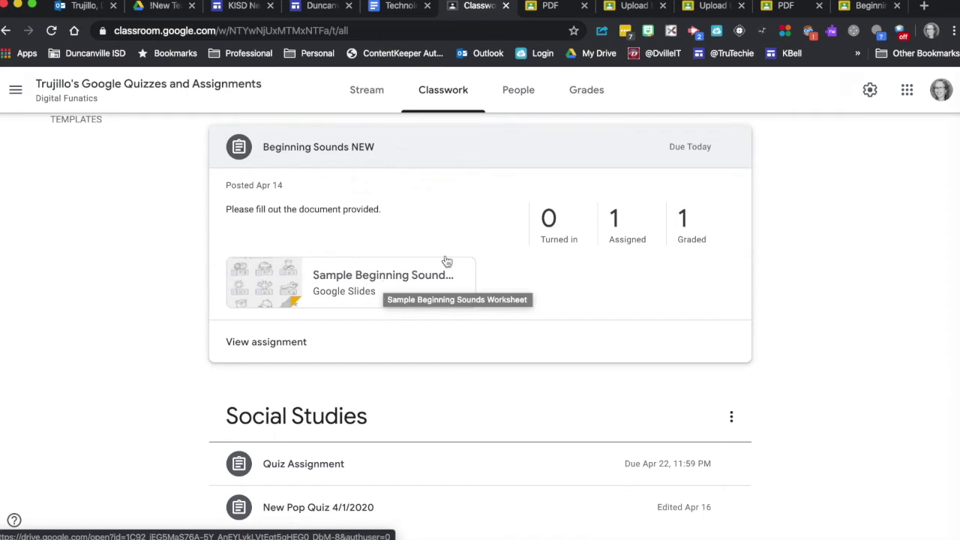
click(548, 225)
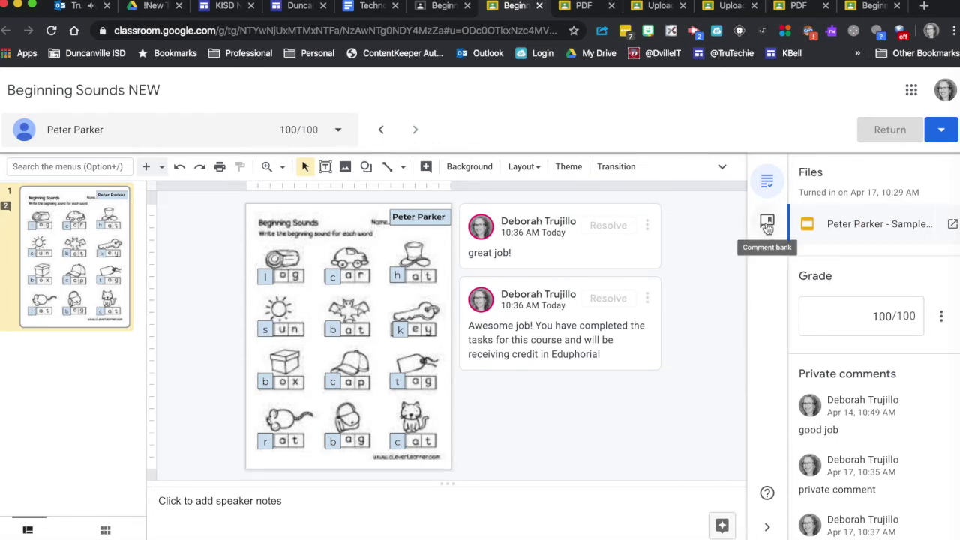
click(768, 222)
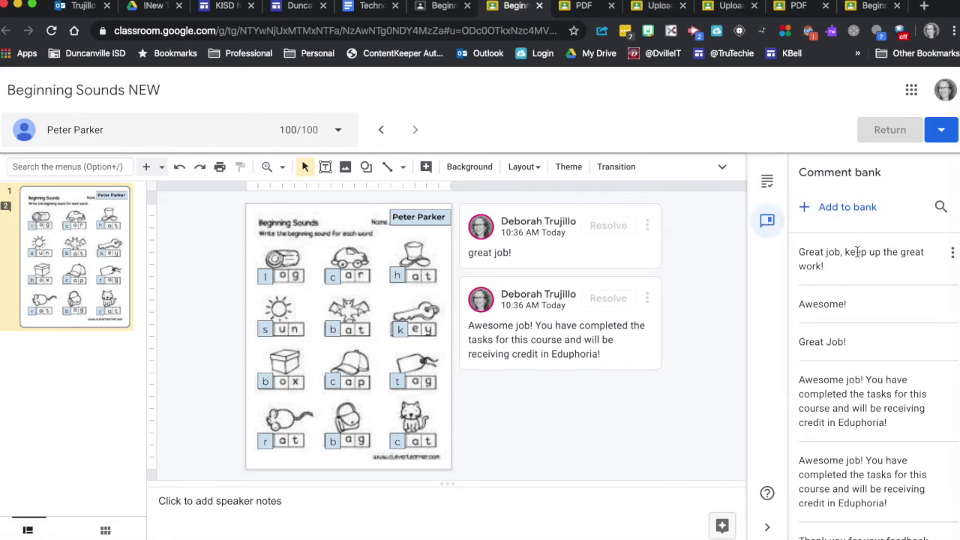
Step: Add 'Please look at this again' to the bank and copy 'Great job, keep up the great work!'
click(852, 211)
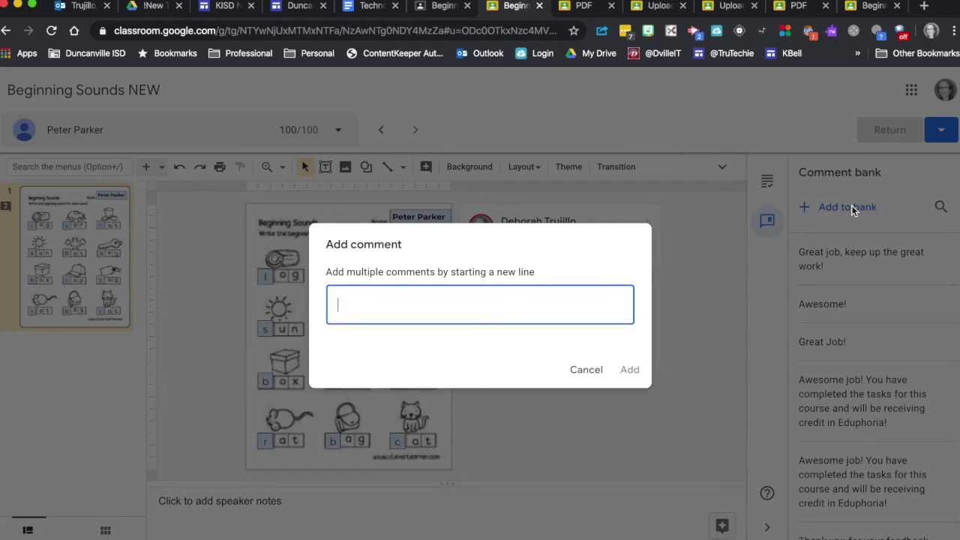
text(Please look at this again.)
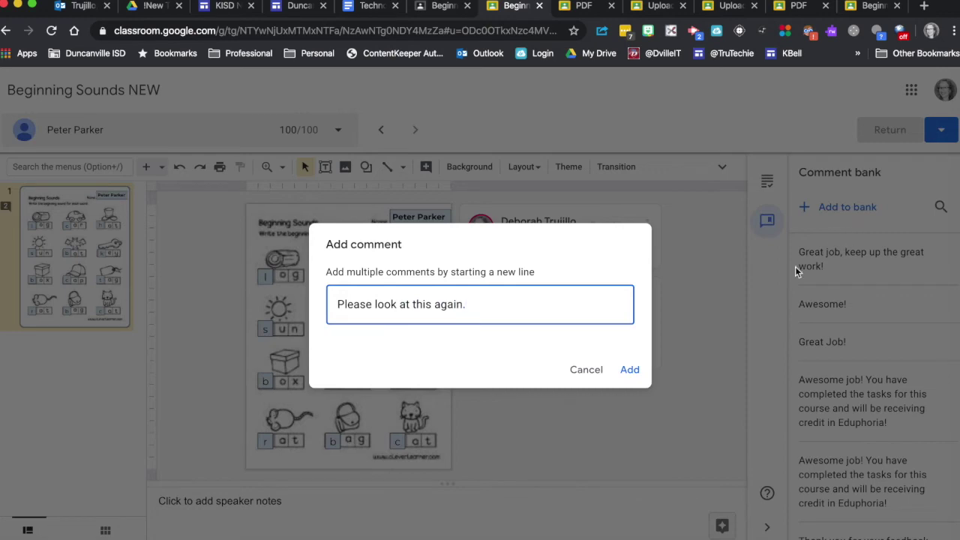
click(630, 370)
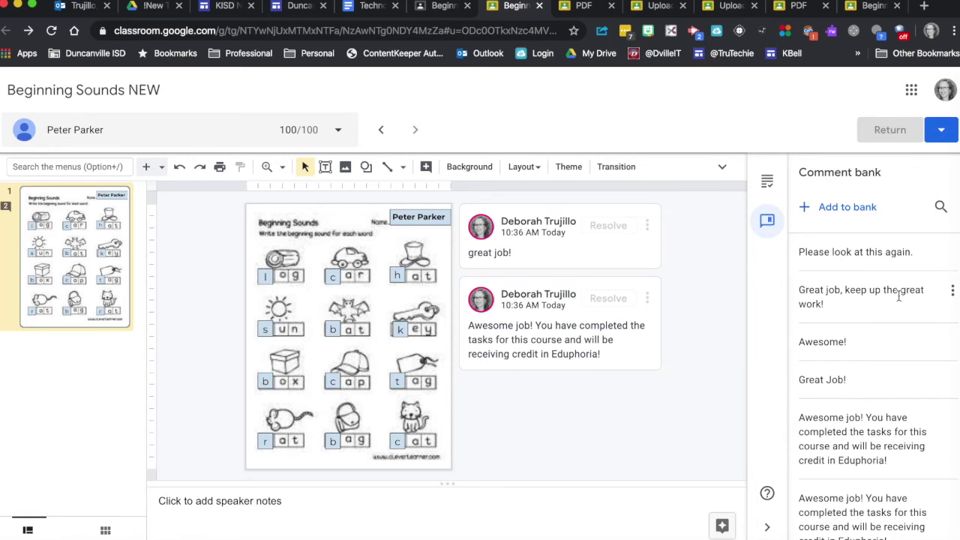
click(953, 295)
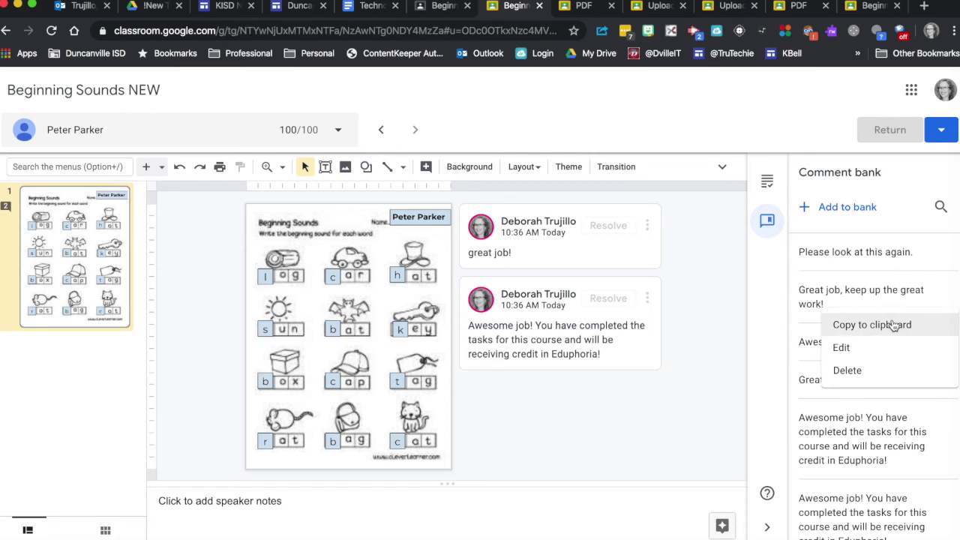
click(893, 324)
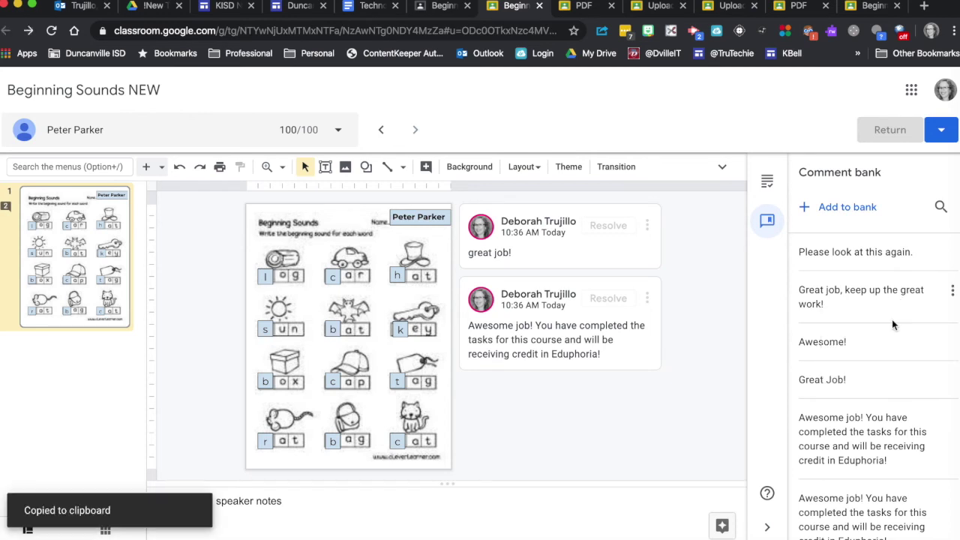
Step: Post 'Great job, keep up the great work!' as a private comment to the student
click(768, 182)
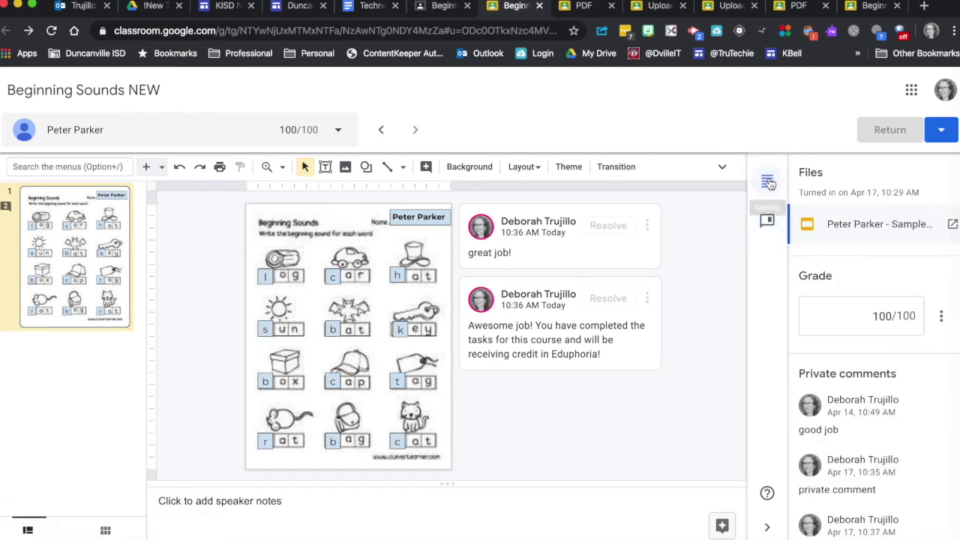
scroll(855, 472, down, 2)
click(851, 472)
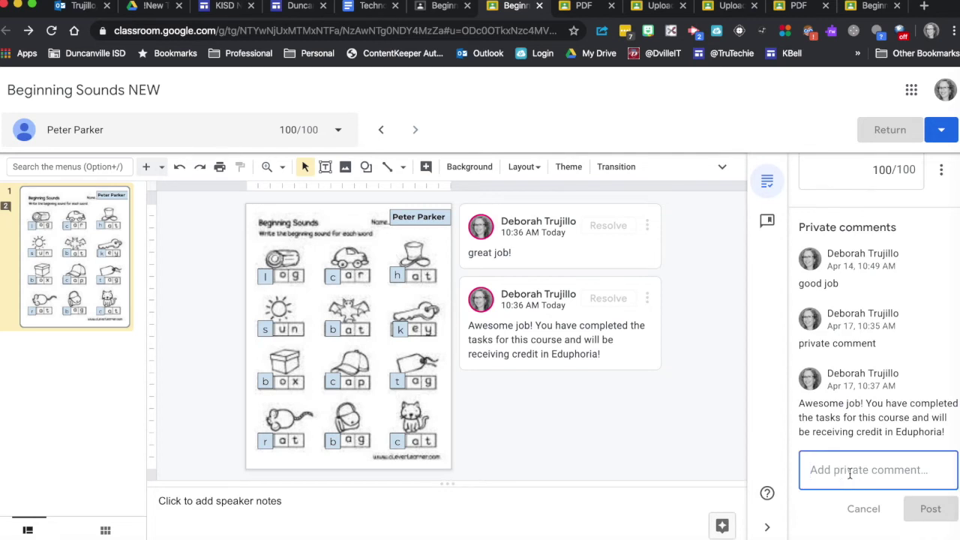
key(super+v)
click(936, 527)
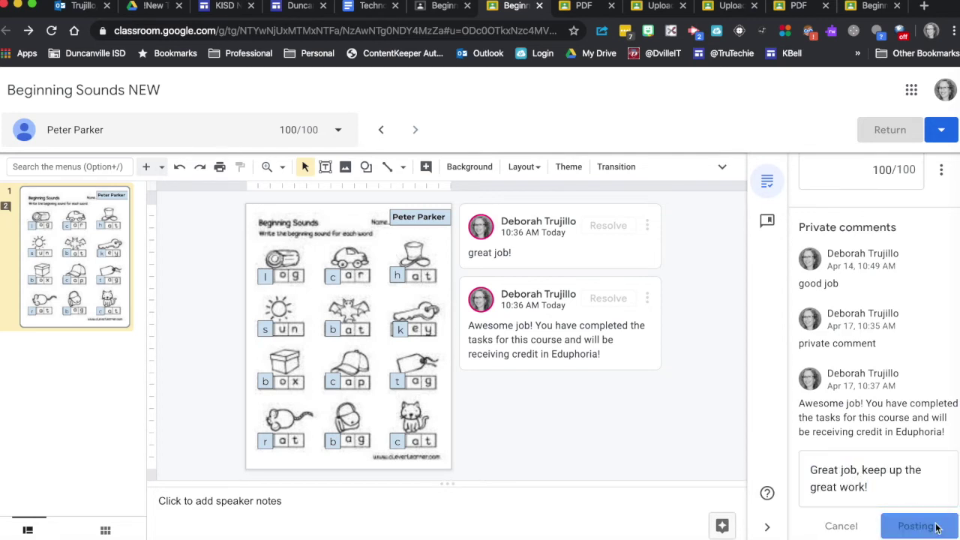
Step: Add 'Great job, keep up the great work!' as a comment on the student's slide
click(425, 166)
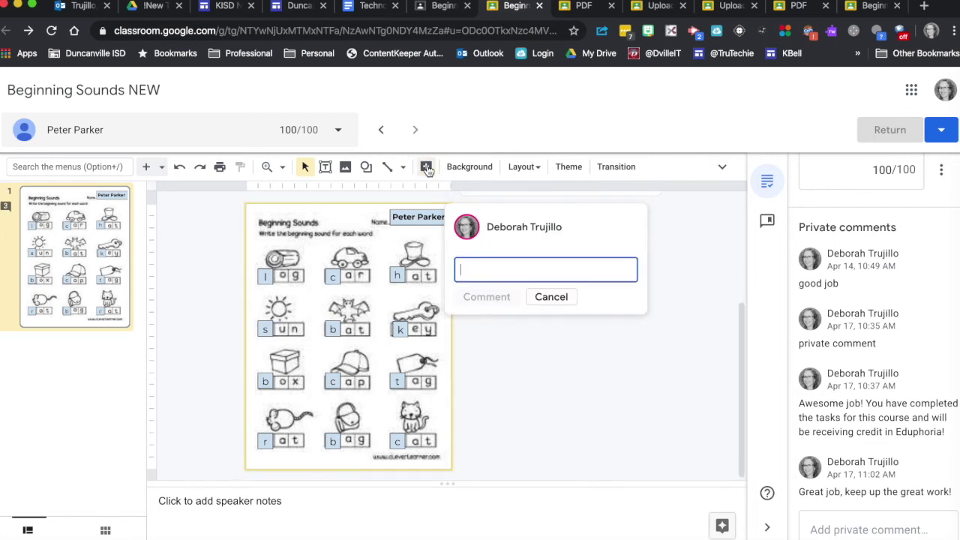
key(super+v)
click(486, 297)
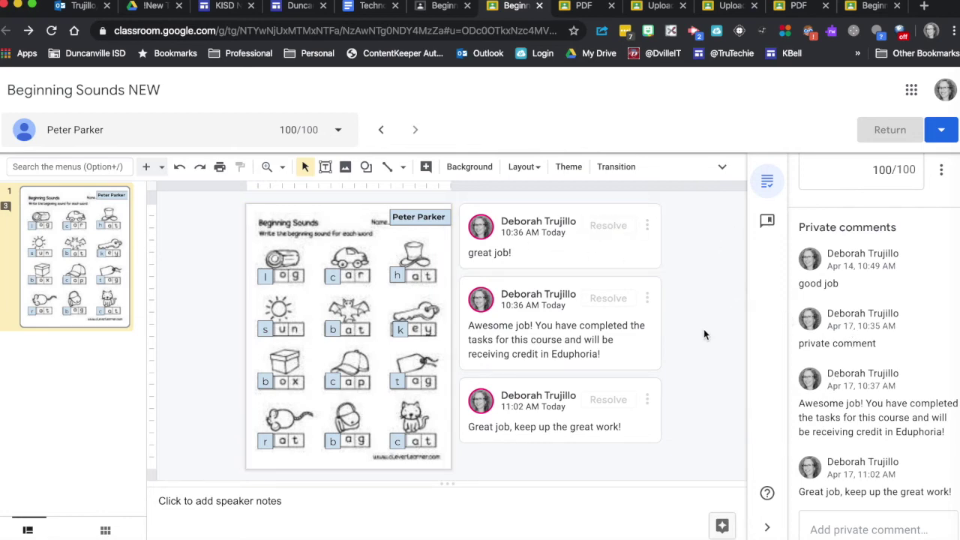
Step: As the student, open the Beginning Sounds NEW assignment from the class's Classwork list
key(super+grave)
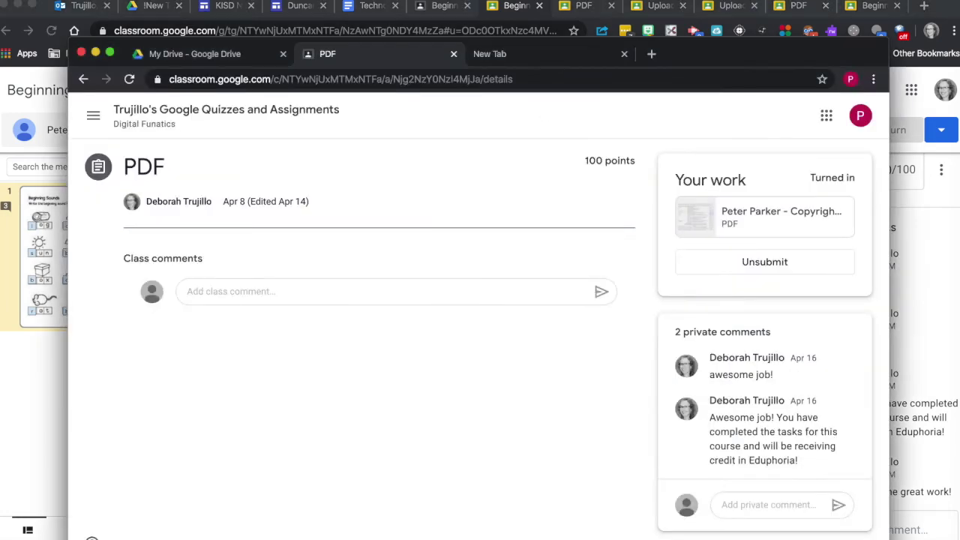
click(264, 111)
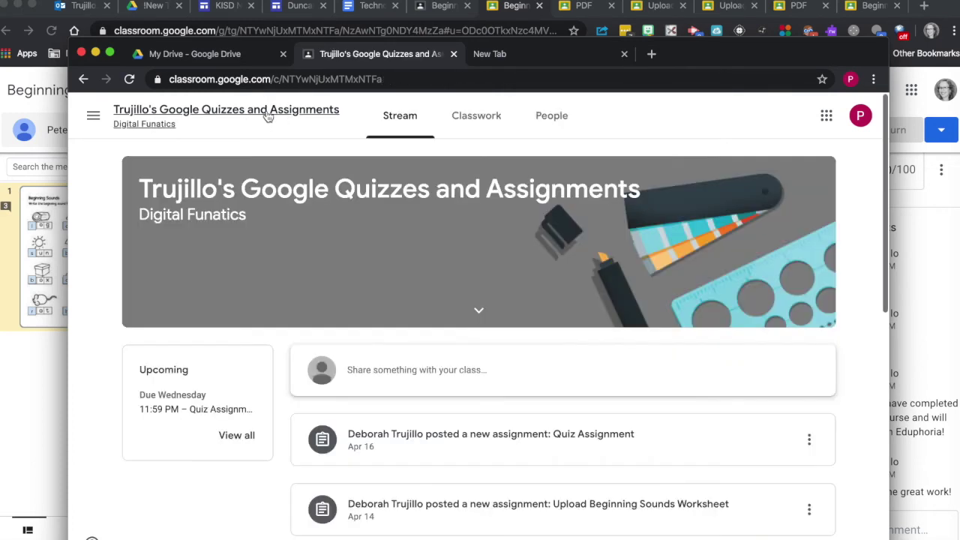
click(469, 129)
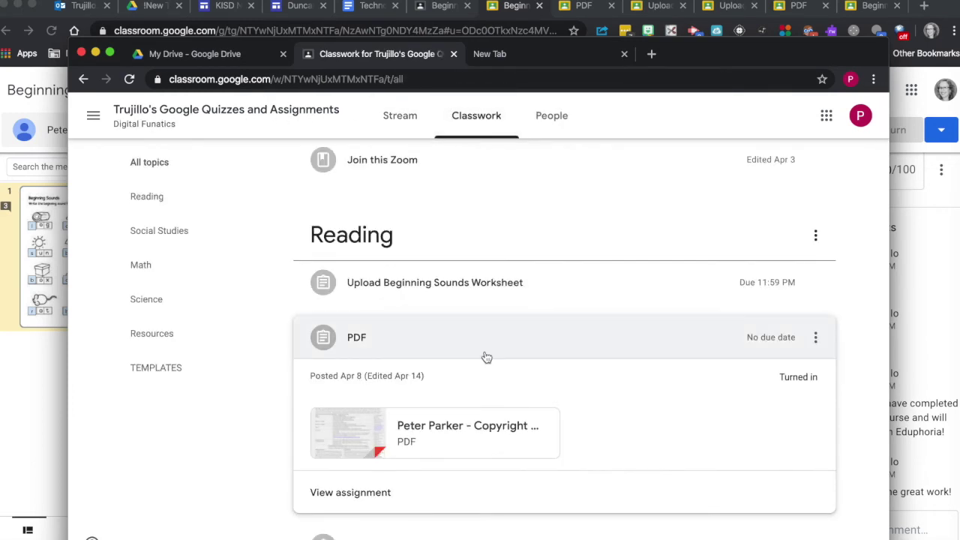
scroll(485, 358, down, 3)
click(422, 366)
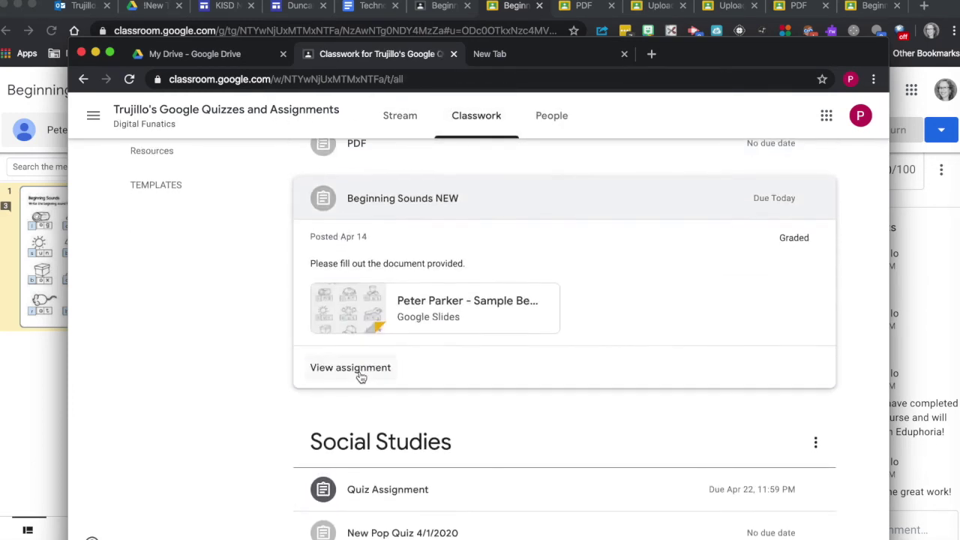
click(358, 374)
Step: Open the attached Sample Beginning Sounds Worksheet slides
scroll(748, 256, down, 2)
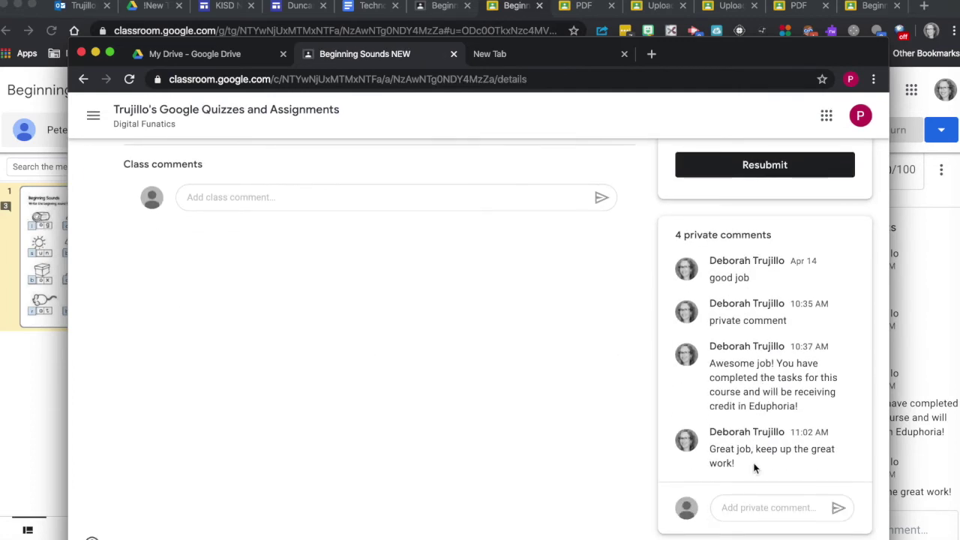
scroll(754, 465, up, 2)
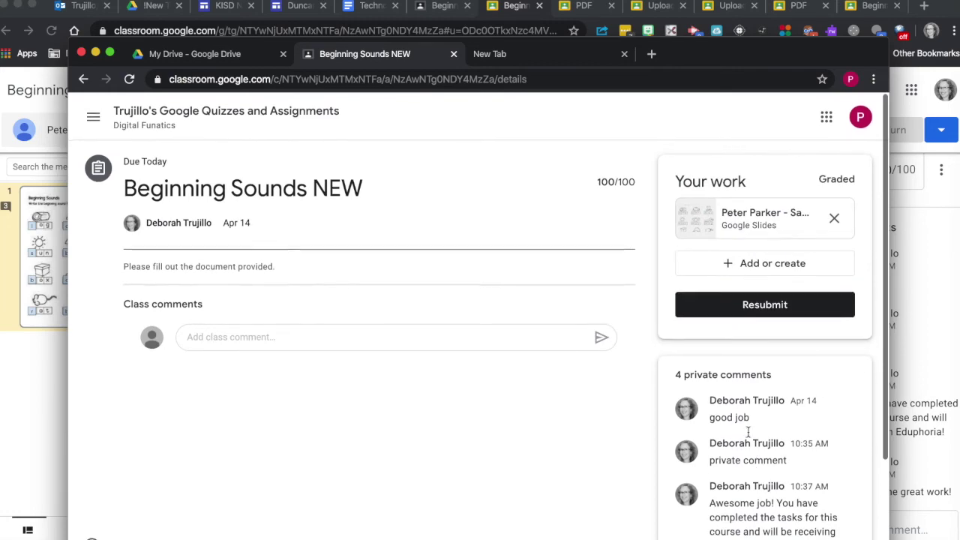
click(747, 216)
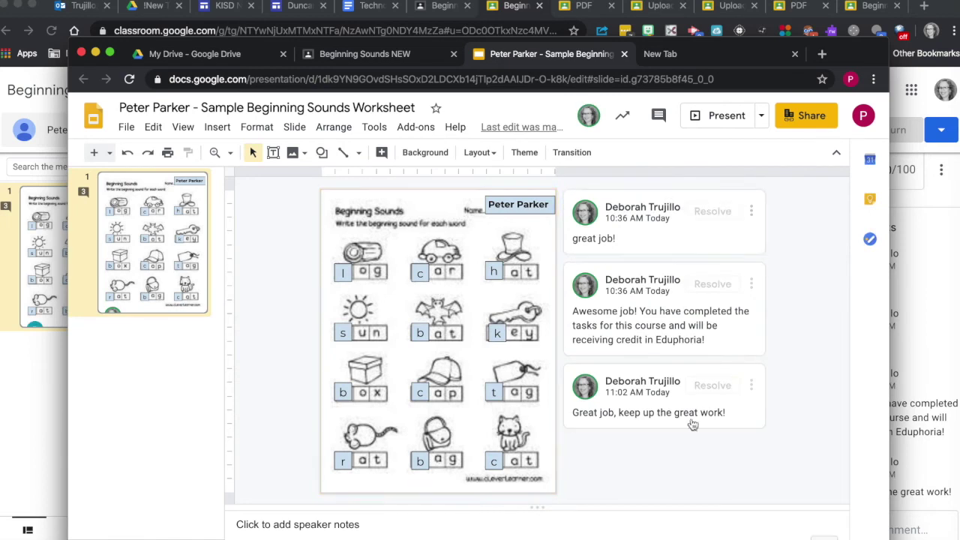
Step: Reply 'Thank you' to the teacher's praise comment, then go back to the Beginning Sounds NEW page
click(644, 413)
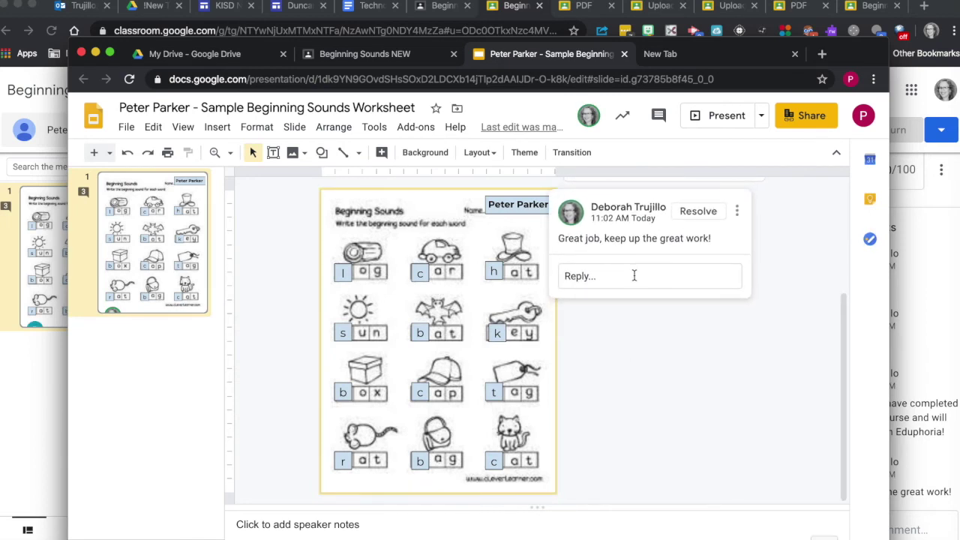
click(634, 276)
text(Thank you)
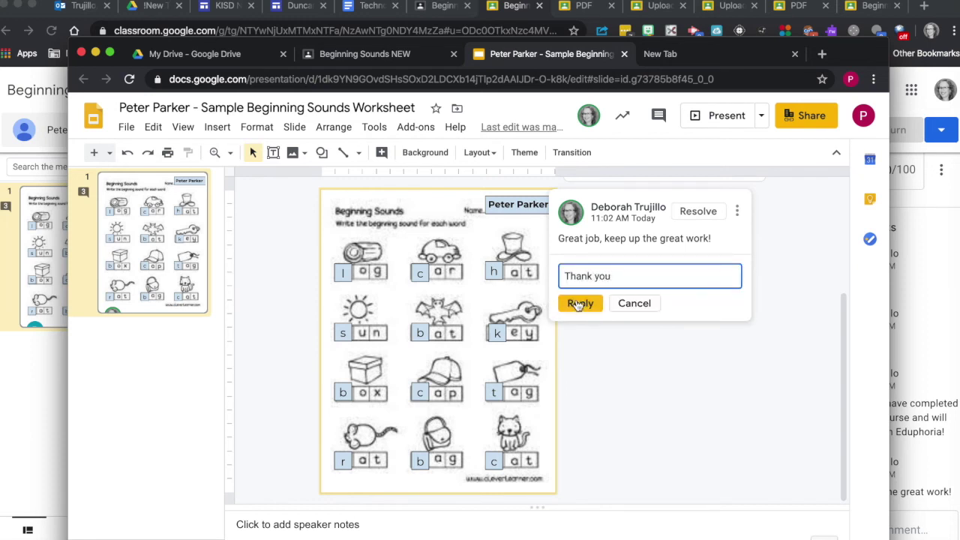
click(579, 303)
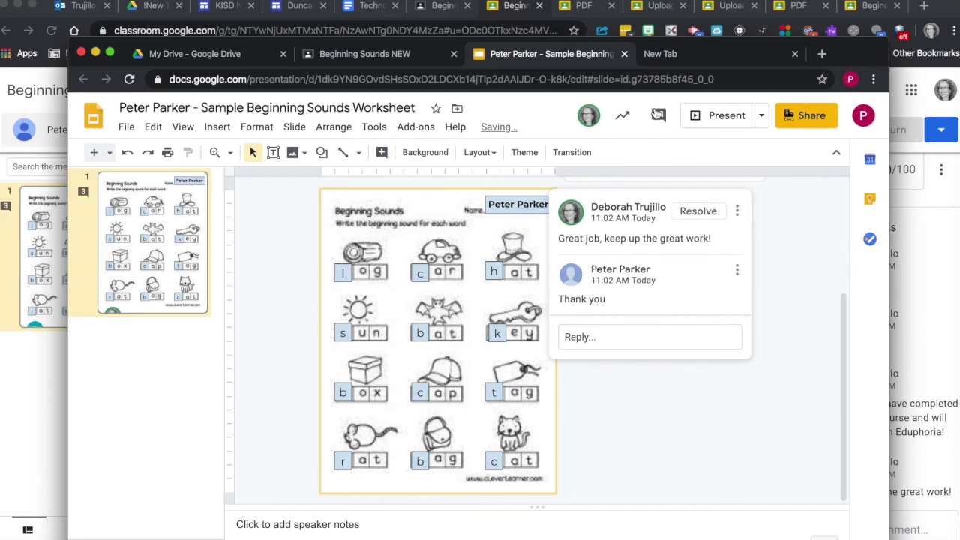
click(395, 55)
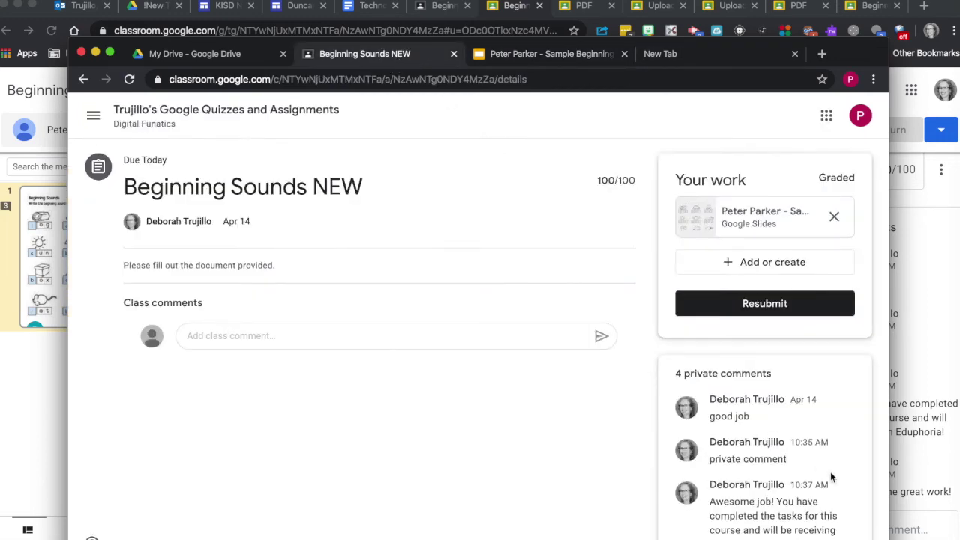
Step: Send the private comment 'thank you' as the student, then close the student window to return to grading
scroll(830, 472, down, 2)
click(765, 508)
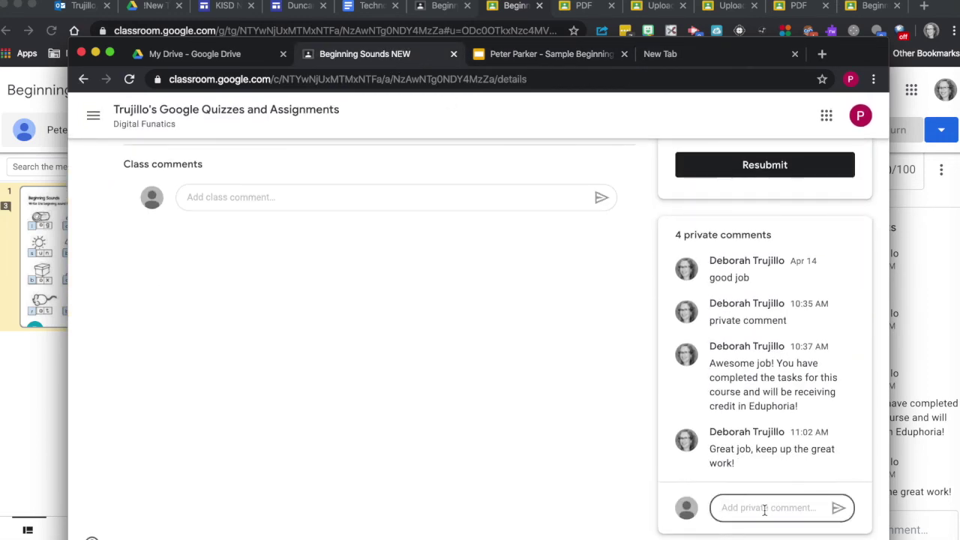
text(thank you)
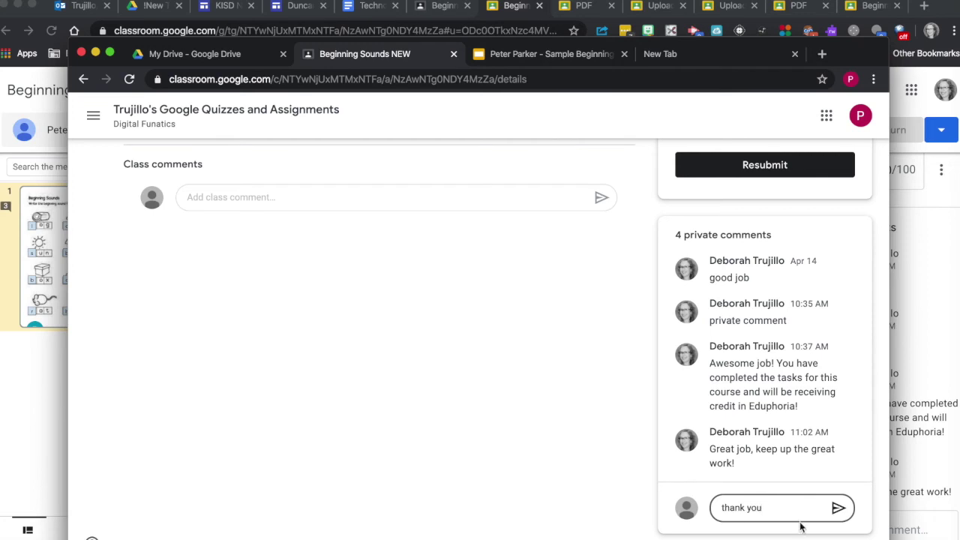
click(839, 508)
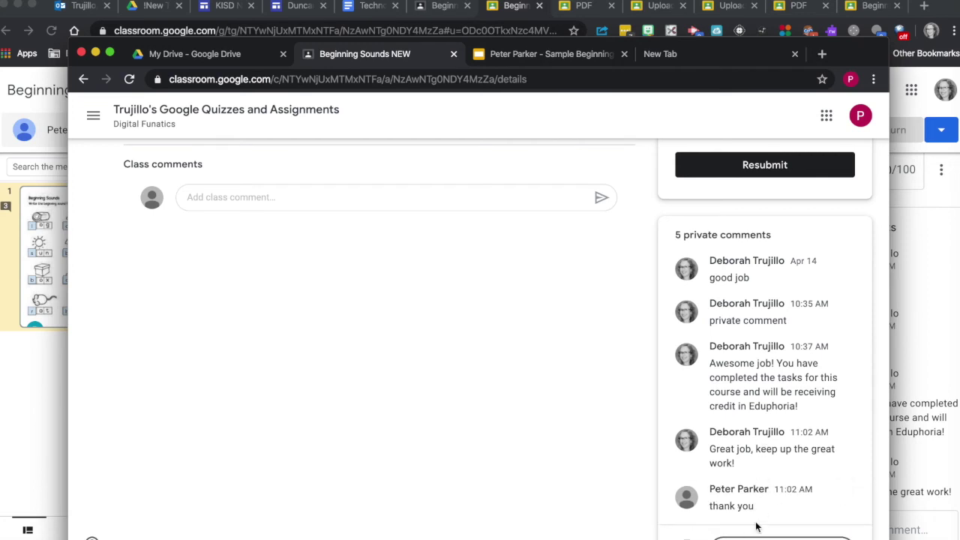
click(10, 389)
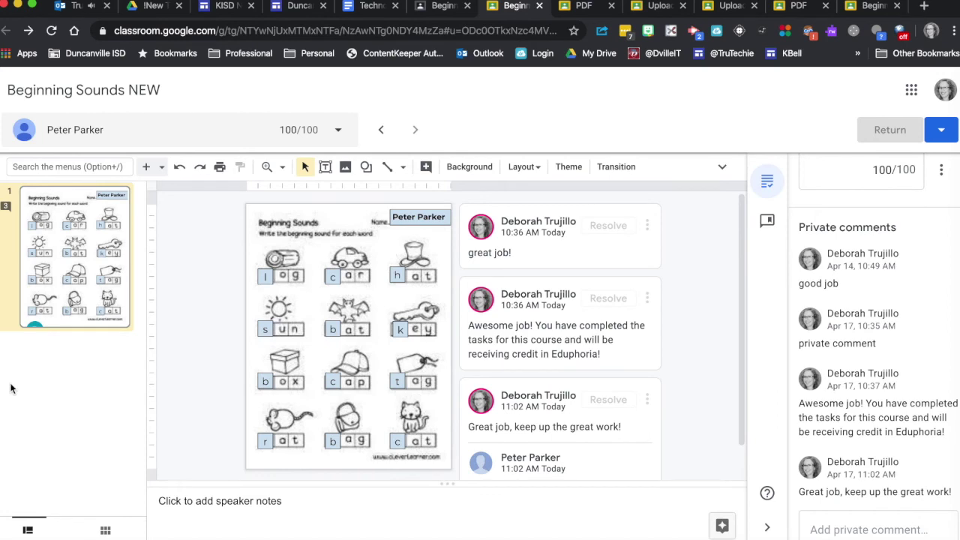